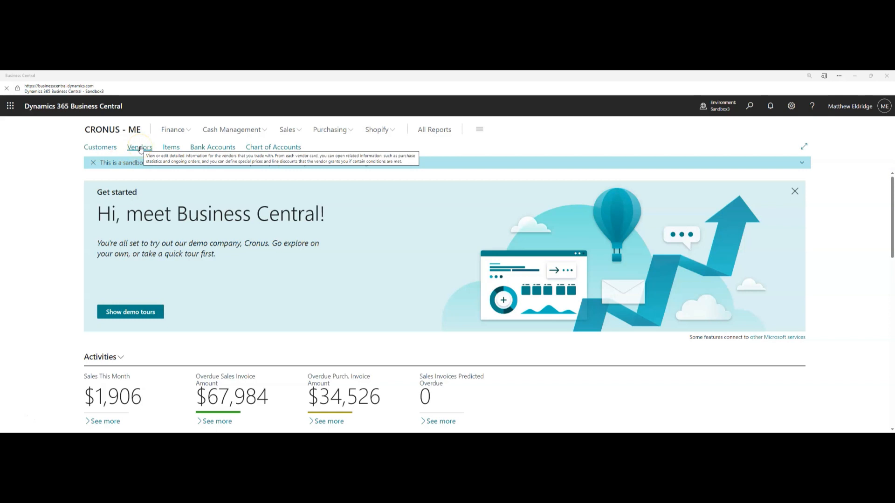
Open the Vendors list from the Role Center navigation bar
{"action": "left_click", "coordinate": [140, 148]}
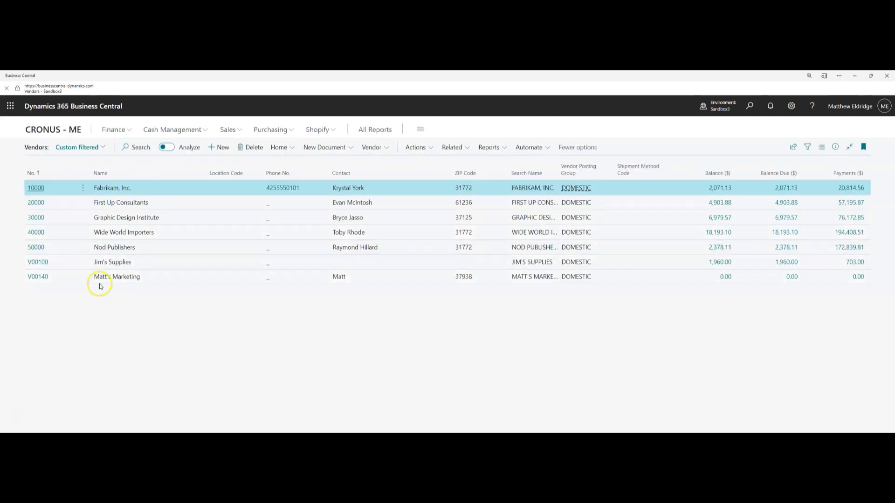
Open the V00140 Matt's Marketing vendor card and create a new Purchase Invoice from it
{"action": "left_click", "coordinate": [41, 279]}
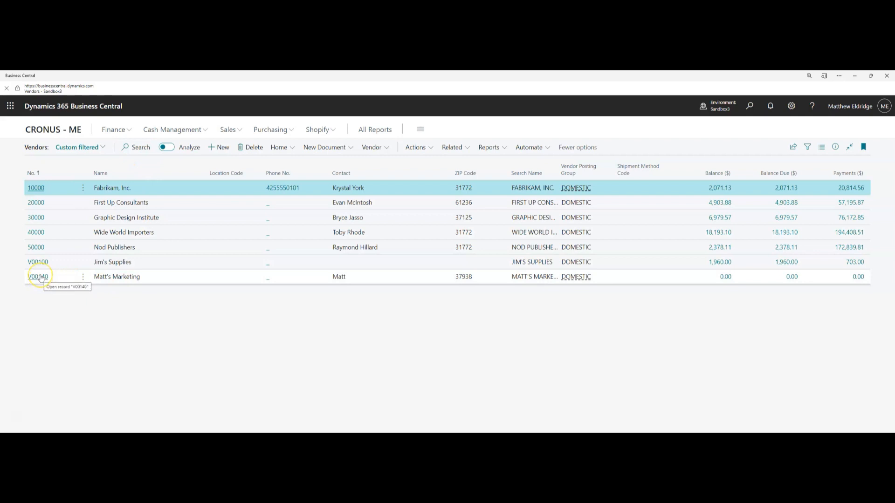
{"action": "left_click", "coordinate": [40, 278]}
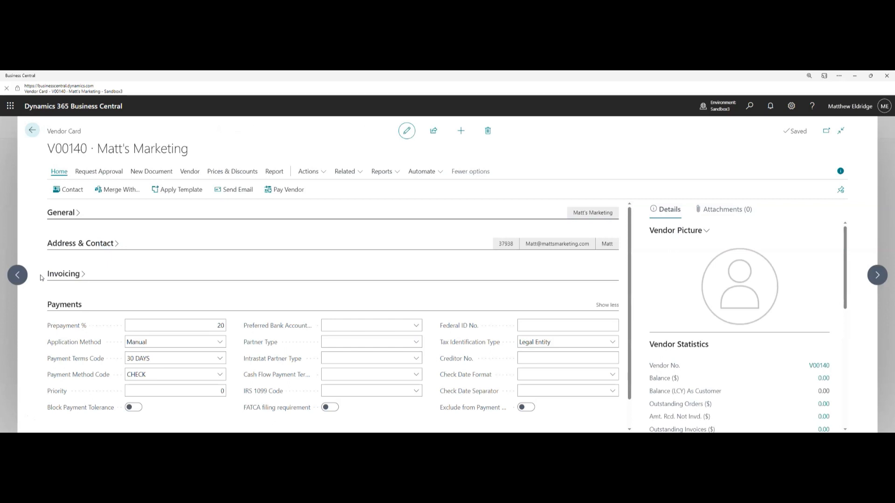
{"action": "left_click", "coordinate": [152, 178]}
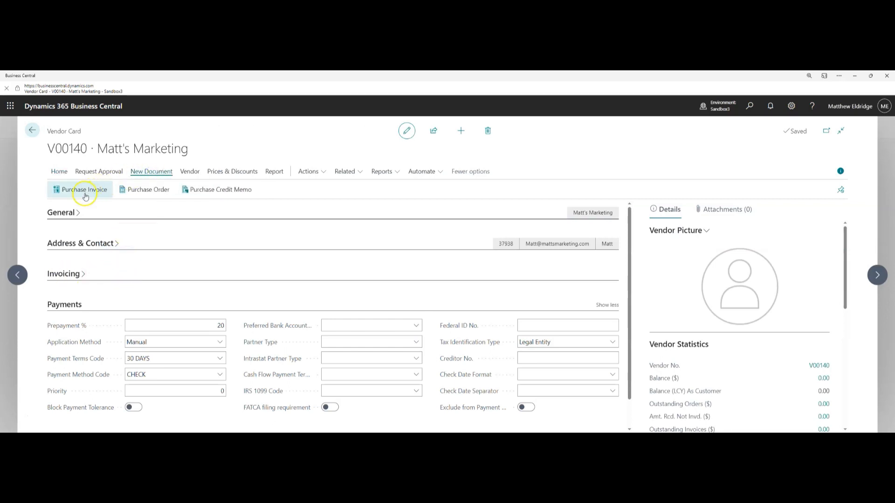
{"action": "left_click", "coordinate": [87, 191]}
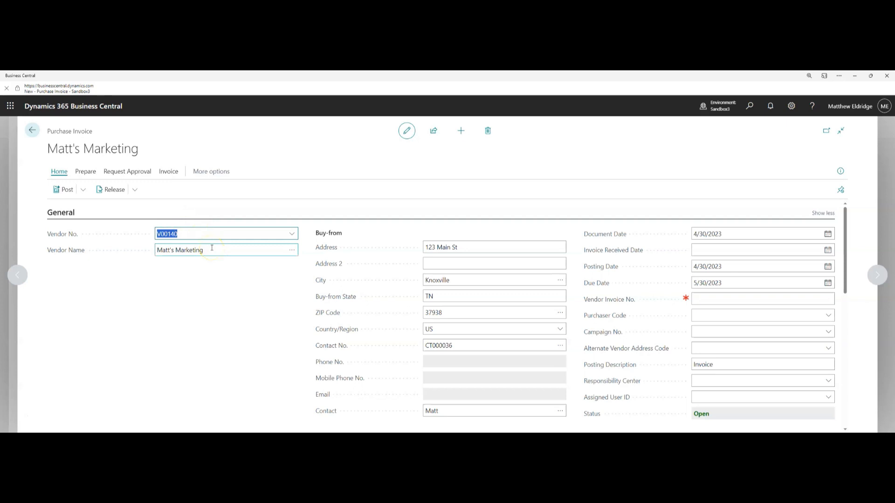
Enter vendor invoice number 352461 and collapse the General FastTab to show fewer fields
{"action": "mouse_move", "coordinate": [326, 251]}
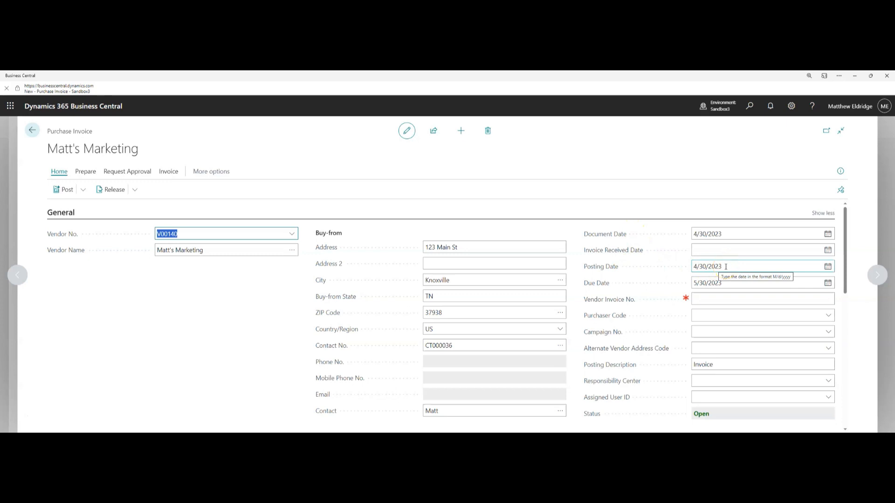
{"action": "left_click", "coordinate": [695, 283]}
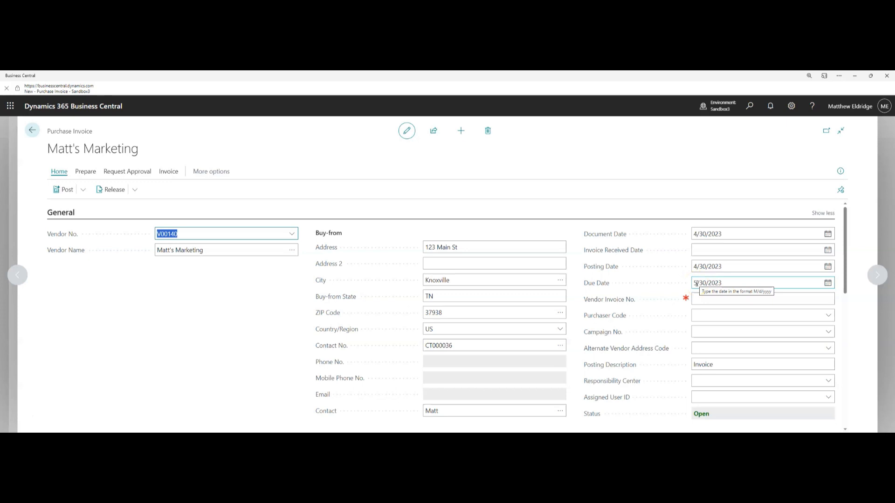
{"action": "left_click", "coordinate": [697, 297]}
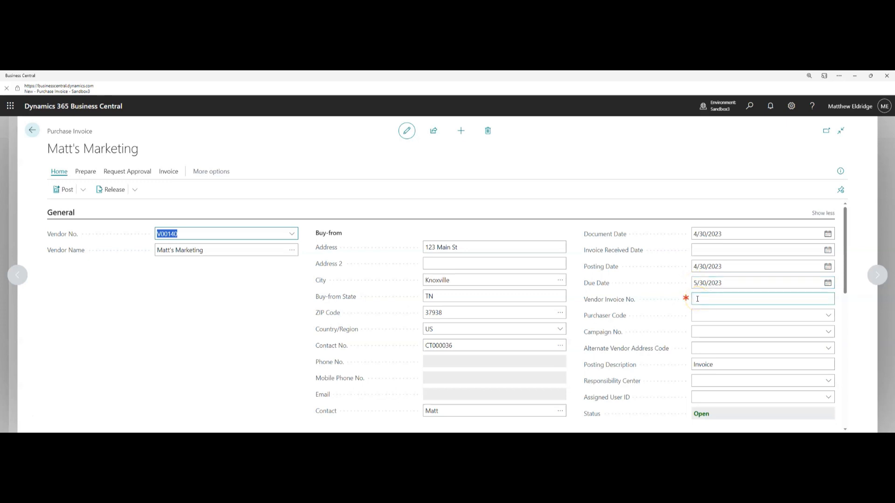
{"action": "type", "text": "352461"}
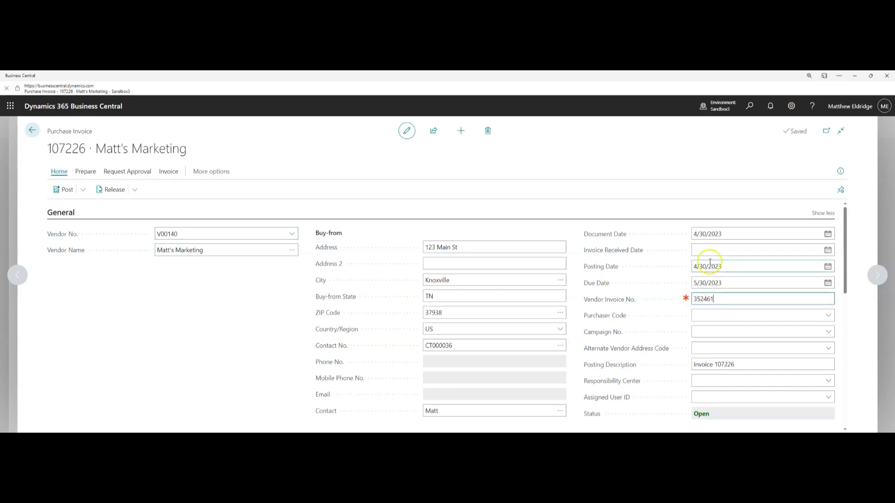
{"action": "left_click", "coordinate": [820, 214]}
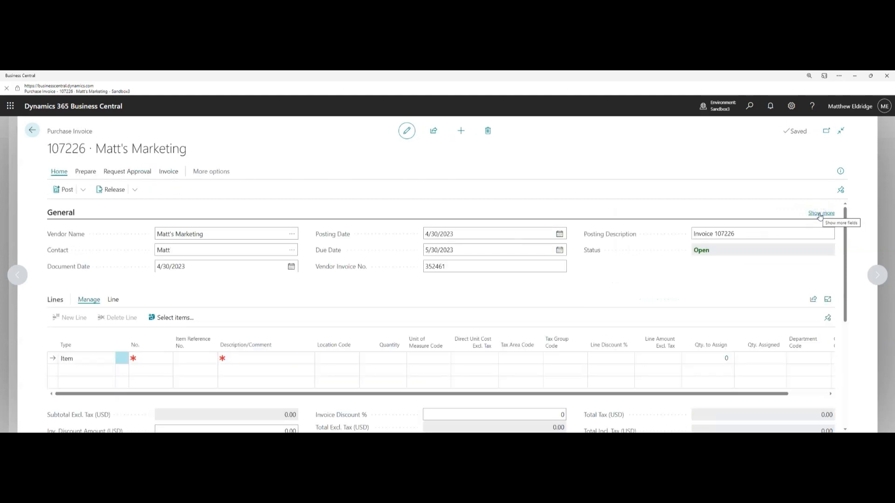
Set the Payment Terms Code to 7 DAYS, moving the due date to 5/7/2023
{"action": "scroll", "coordinate": [343, 303], "scroll_direction": "down", "scroll_amount": 5}
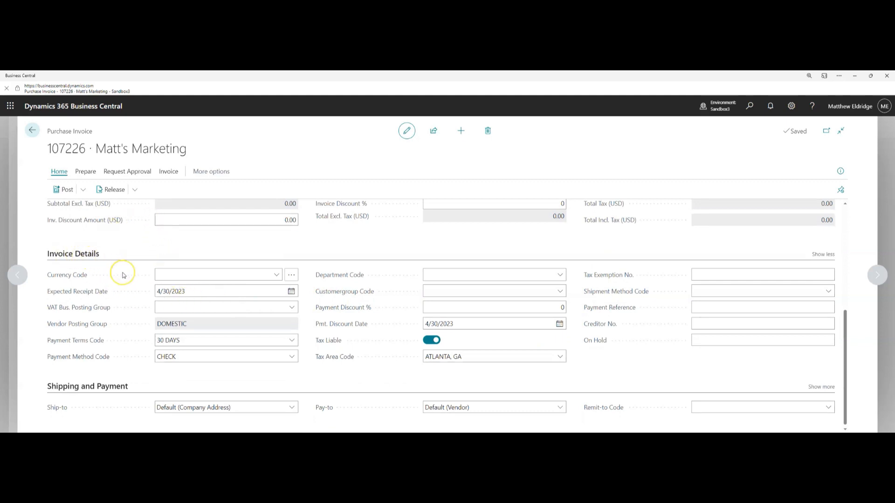
{"action": "left_click", "coordinate": [176, 340]}
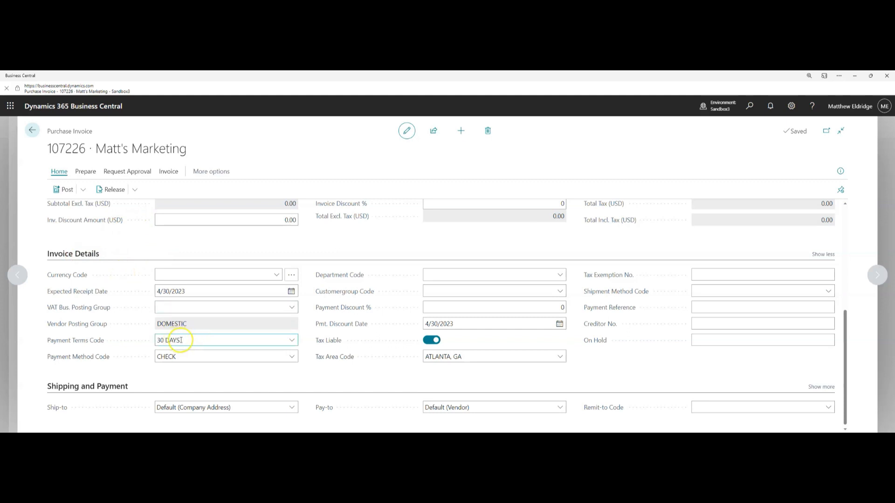
{"action": "left_click", "coordinate": [292, 341]}
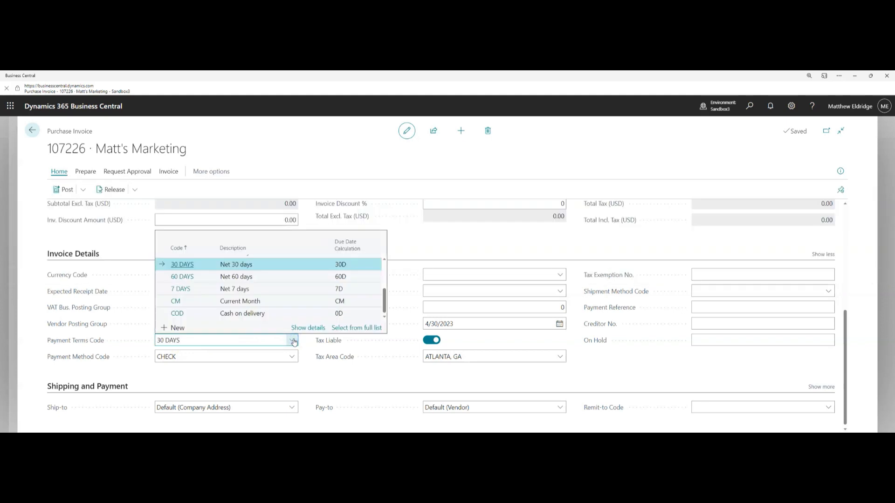
{"action": "left_click", "coordinate": [181, 289]}
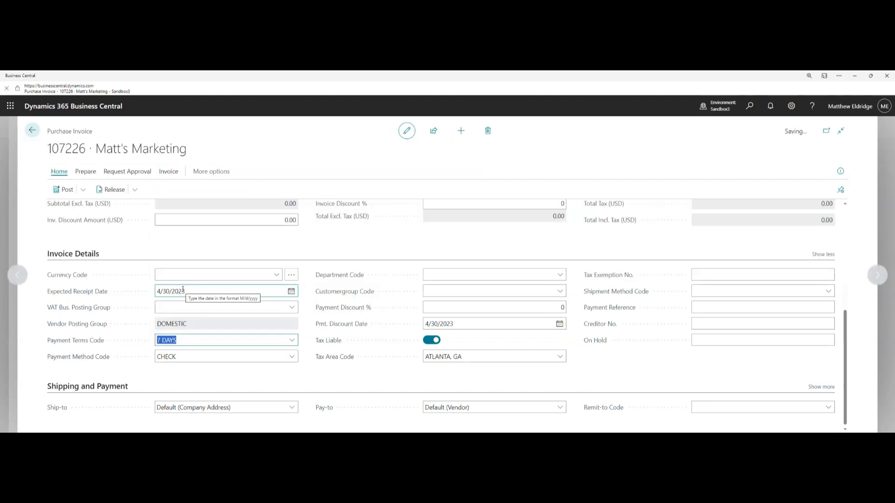
{"action": "left_click", "coordinate": [522, 329]}
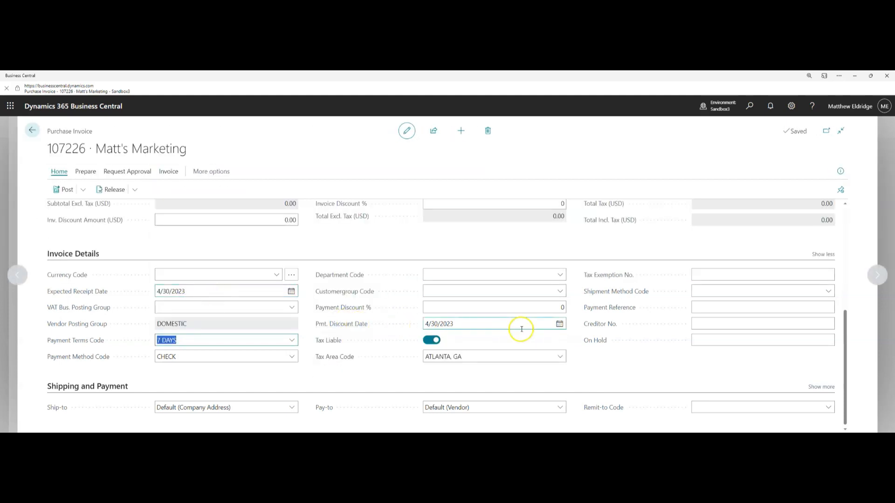
{"action": "scroll", "coordinate": [522, 329], "scroll_direction": "up", "scroll_amount": 10}
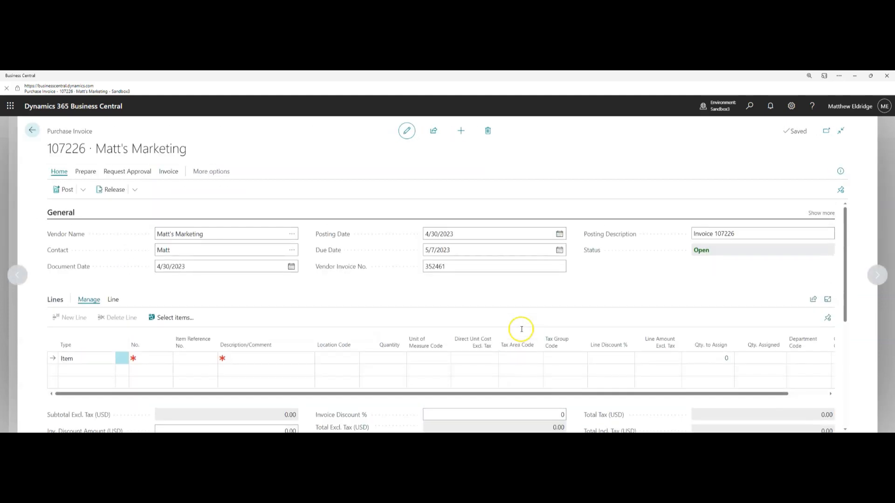
{"action": "left_click", "coordinate": [814, 214]}
{"action": "left_click", "coordinate": [724, 281]}
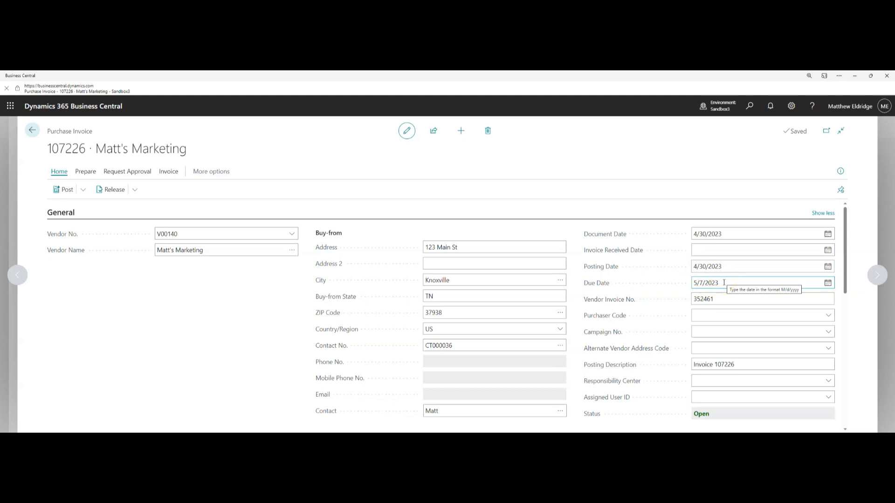
{"action": "scroll", "coordinate": [745, 269], "scroll_direction": "down", "scroll_amount": 10}
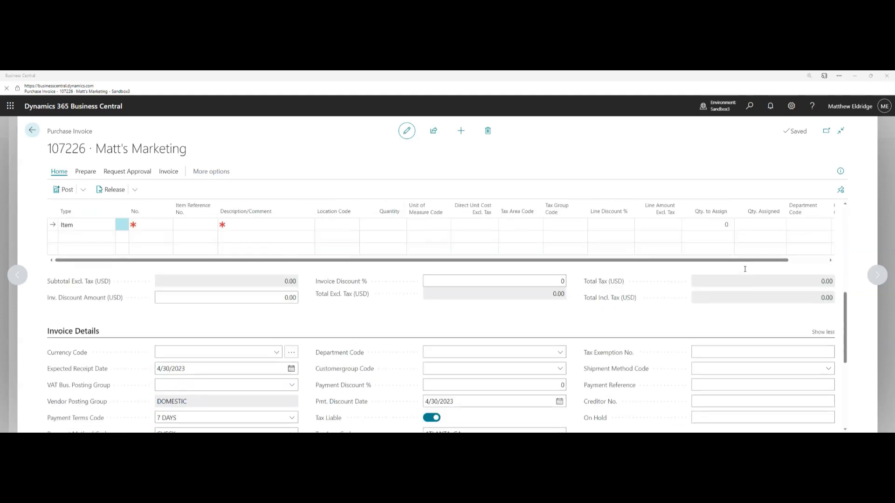
{"action": "scroll", "coordinate": [745, 269], "scroll_direction": "down", "scroll_amount": 3}
{"action": "scroll", "coordinate": [745, 269], "scroll_direction": "down", "scroll_amount": 1}
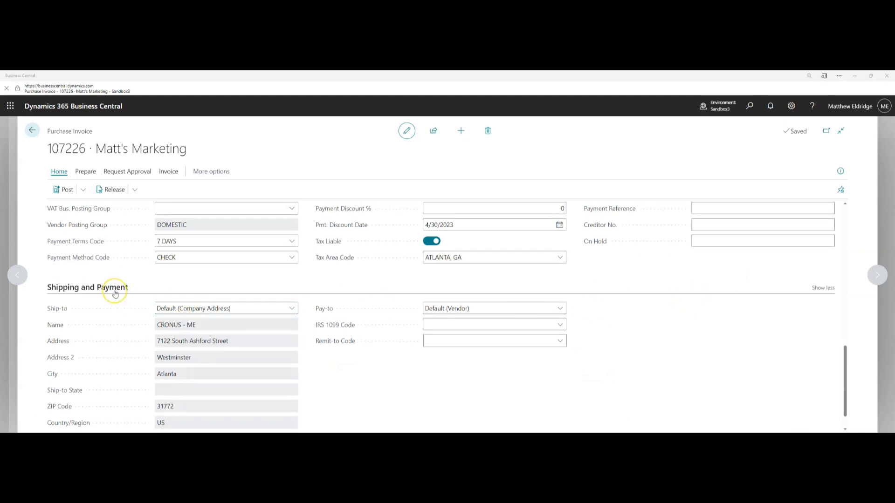
{"action": "left_click", "coordinate": [462, 323]}
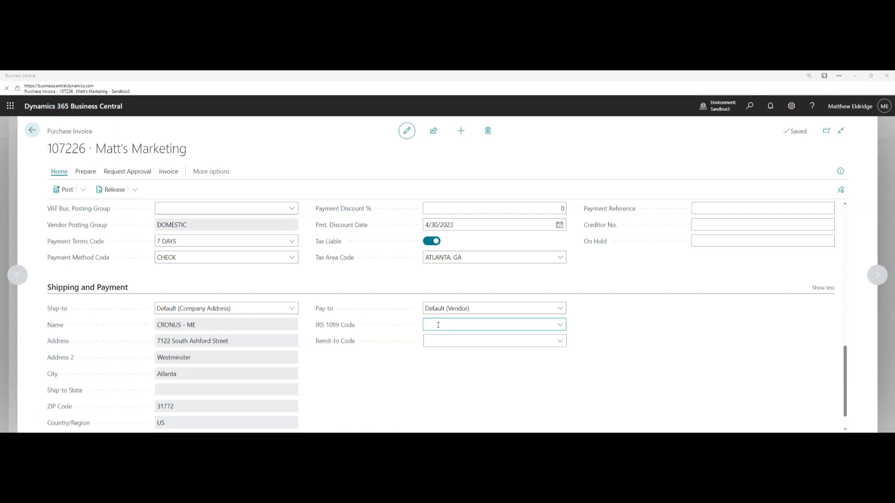
{"action": "left_click", "coordinate": [125, 289]}
{"action": "scroll", "coordinate": [334, 298], "scroll_direction": "up", "scroll_amount": 5}
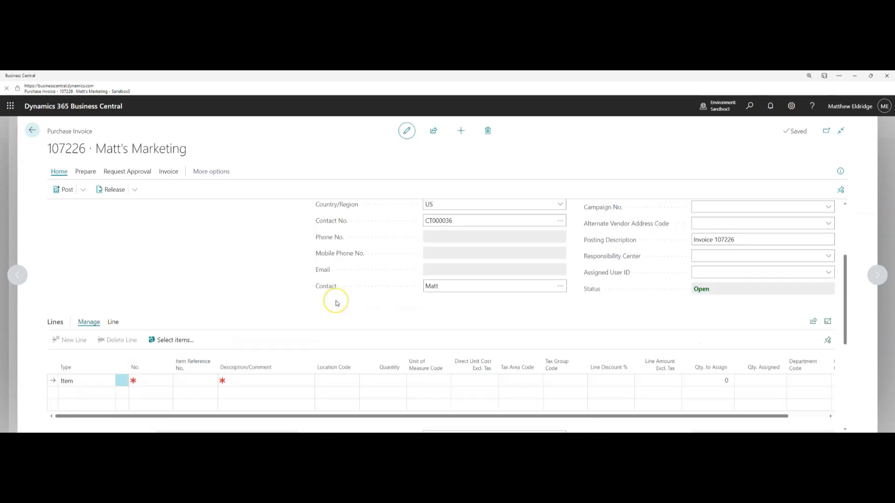
{"action": "scroll", "coordinate": [335, 303], "scroll_direction": "up", "scroll_amount": 3}
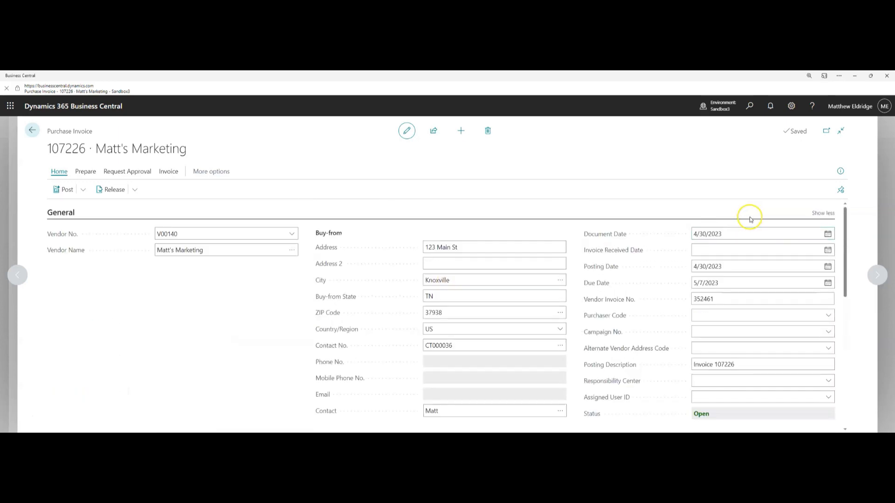
{"action": "left_click", "coordinate": [816, 212]}
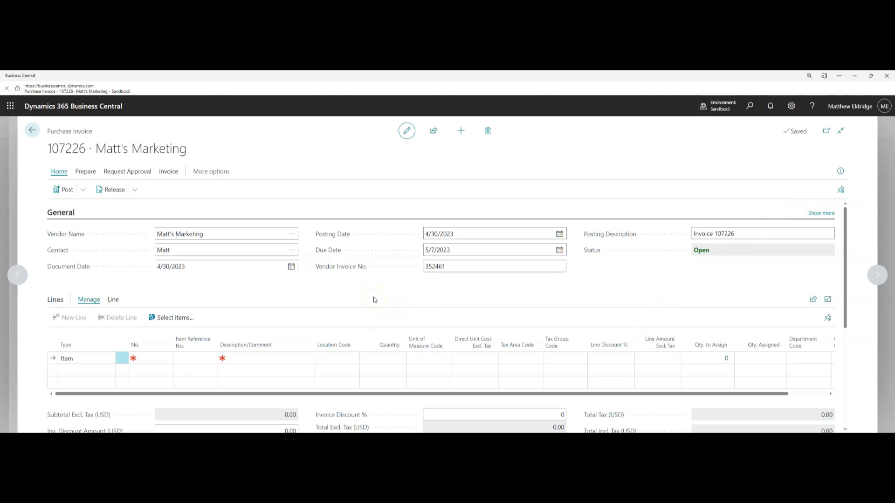
{"action": "left_click", "coordinate": [828, 300]}
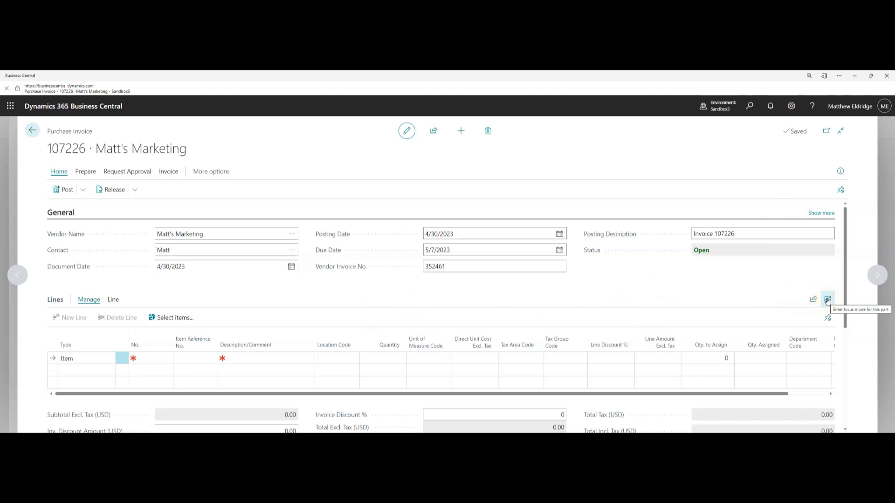
Add a G/L Account line for account 60200 Advertising Expense
{"action": "left_click", "coordinate": [828, 301]}
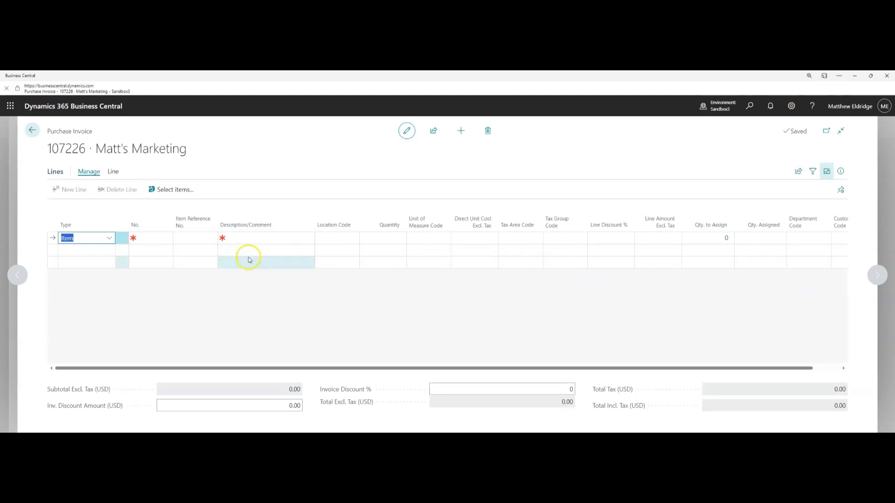
{"action": "left_click", "coordinate": [109, 238]}
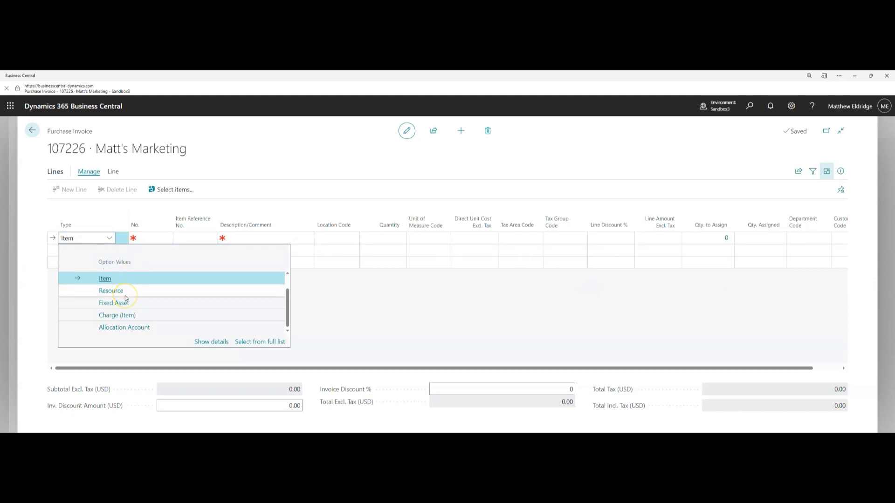
{"action": "scroll", "coordinate": [134, 303], "scroll_direction": "up", "scroll_amount": 2}
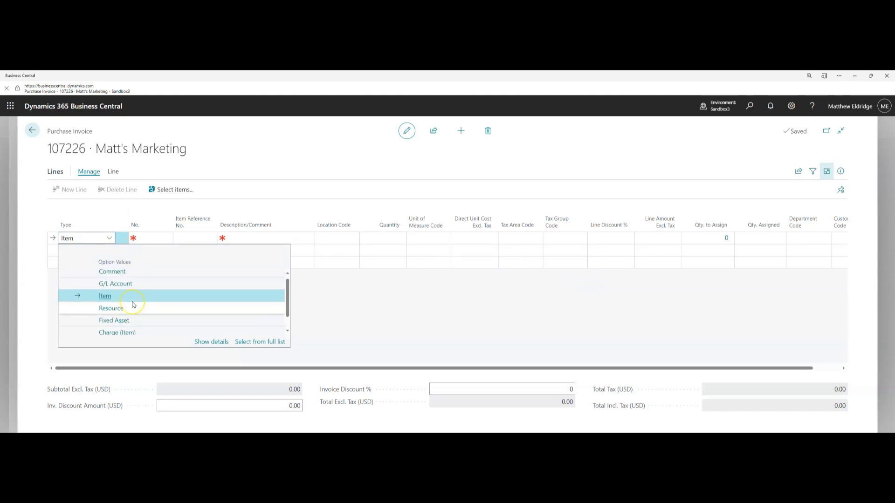
{"action": "left_click", "coordinate": [92, 287]}
{"action": "left_click", "coordinate": [148, 237]}
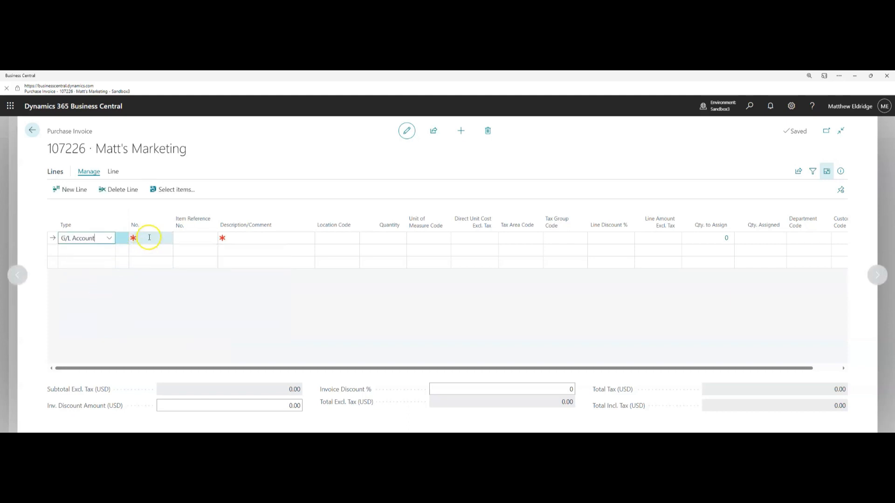
{"action": "left_click", "coordinate": [167, 239]}
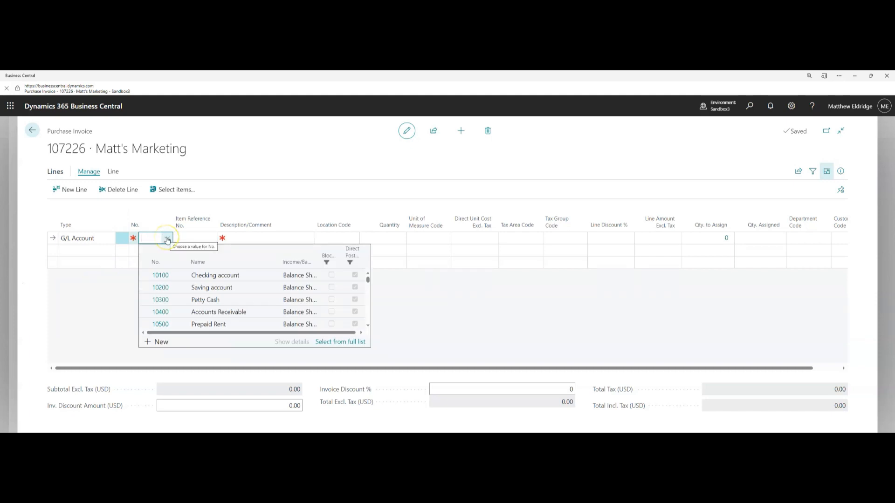
{"action": "left_click", "coordinate": [154, 238]}
{"action": "type", "text": "adver"}
{"action": "left_click", "coordinate": [199, 278]}
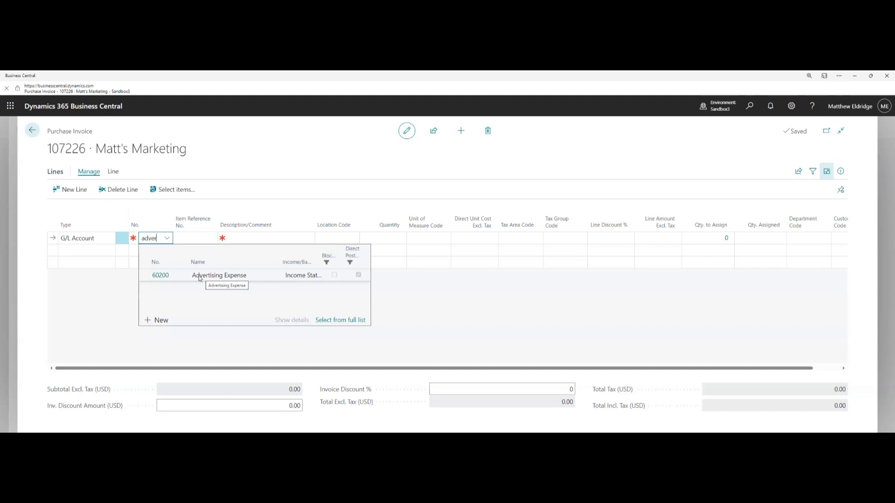
{"action": "left_click", "coordinate": [199, 276]}
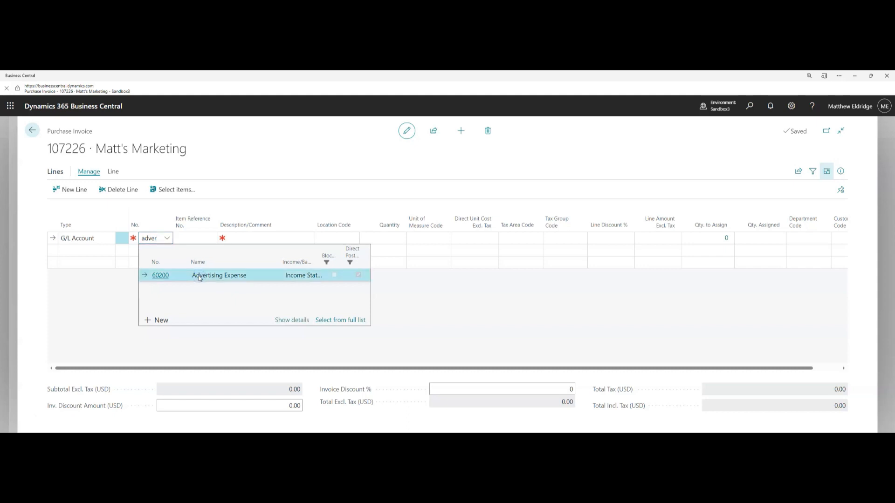
Give the Advertising Expense line quantity 1 and direct unit cost 500.00
{"action": "left_click", "coordinate": [240, 238]}
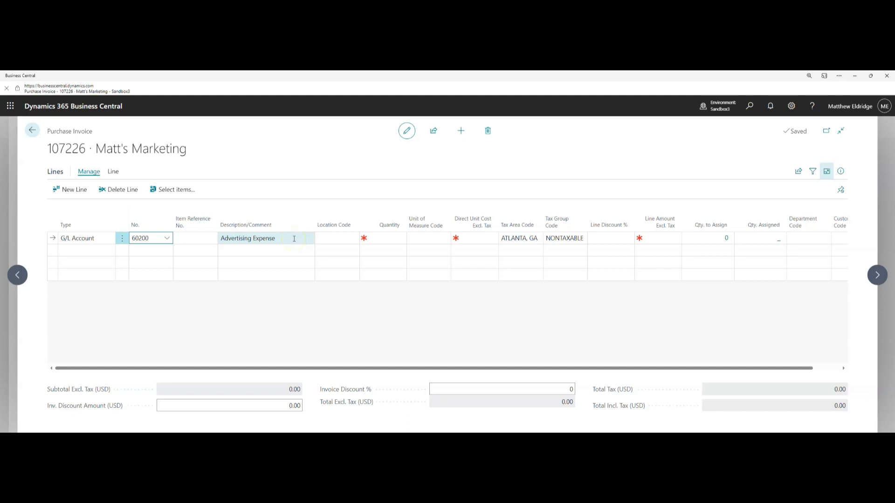
{"action": "left_click", "coordinate": [392, 238]}
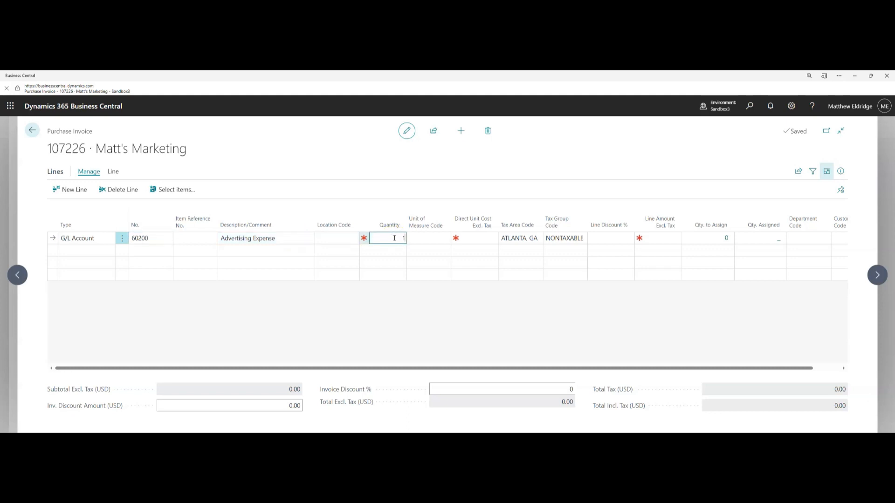
{"action": "left_click", "coordinate": [476, 237]}
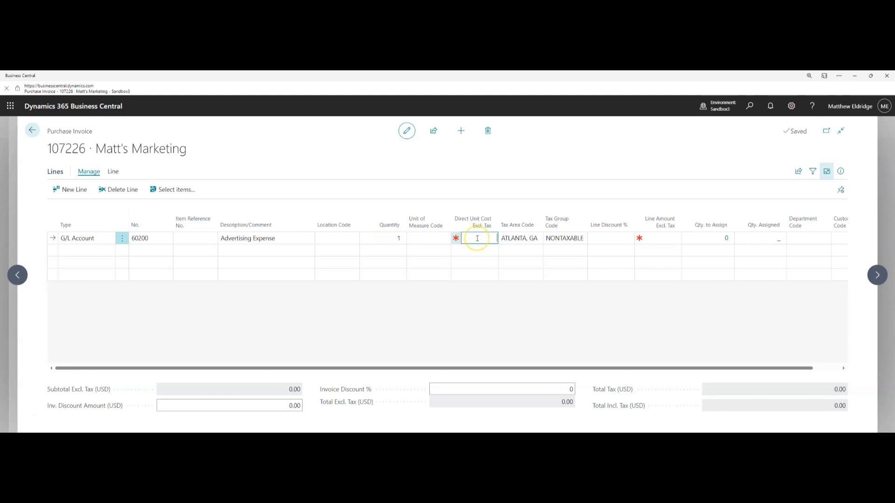
{"action": "type", "text": "500"}
{"action": "key", "text": "Tab"}
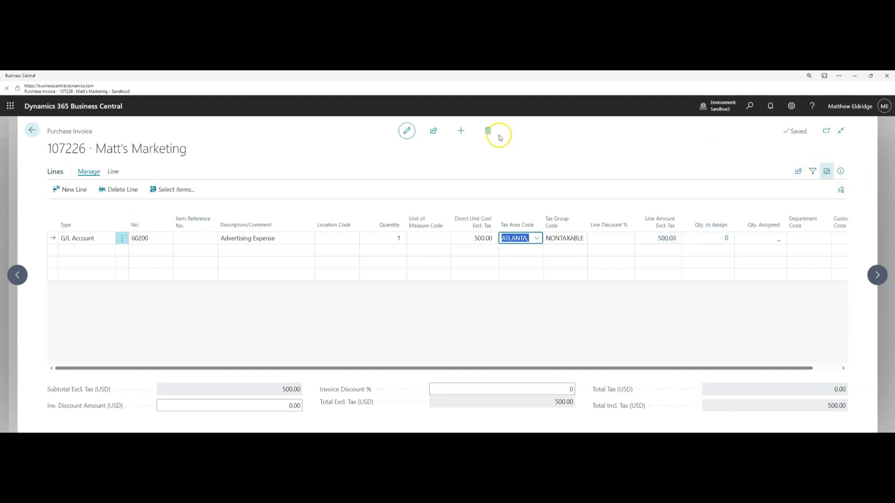
{"action": "left_click", "coordinate": [826, 172]}
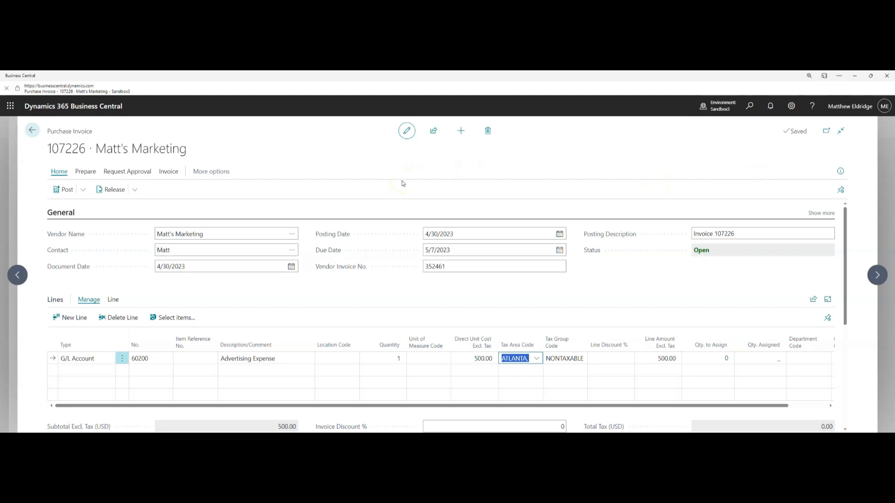
Run Preview Posting on invoice 107226 from the Post menu
{"action": "left_click", "coordinate": [83, 193]}
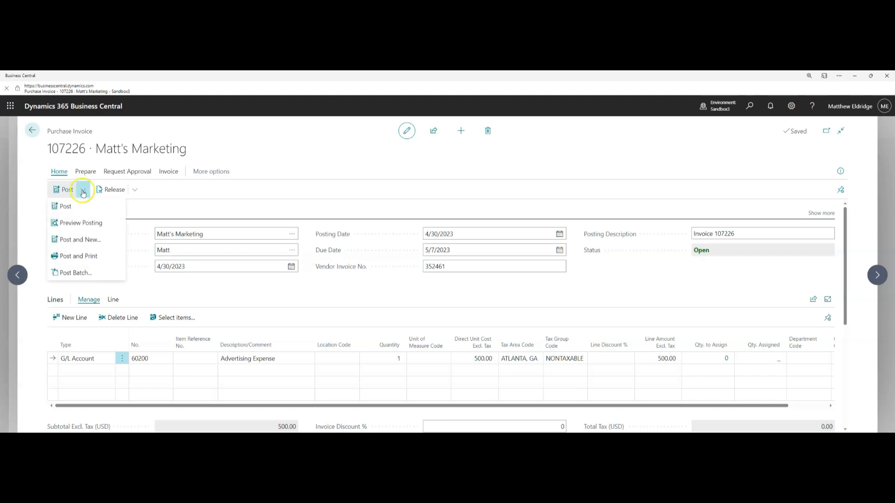
{"action": "left_click", "coordinate": [82, 223]}
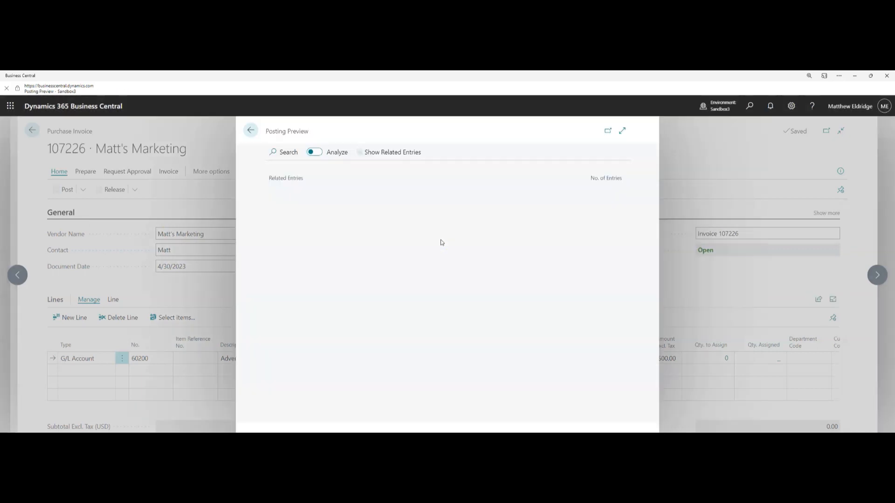
Inspect the previewed G/L entries: 60200 debit 500 and 20100 credit 500
{"action": "left_click", "coordinate": [287, 193]}
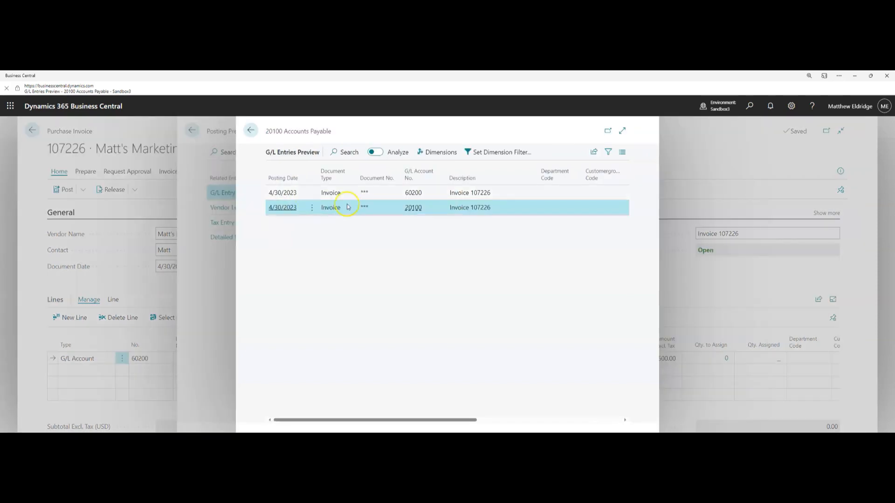
{"action": "left_click", "coordinate": [623, 132]}
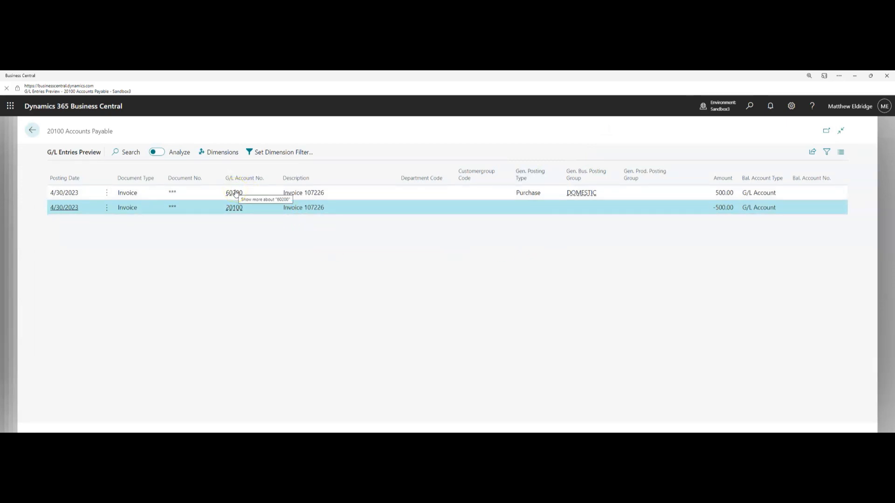
{"action": "left_click", "coordinate": [238, 209]}
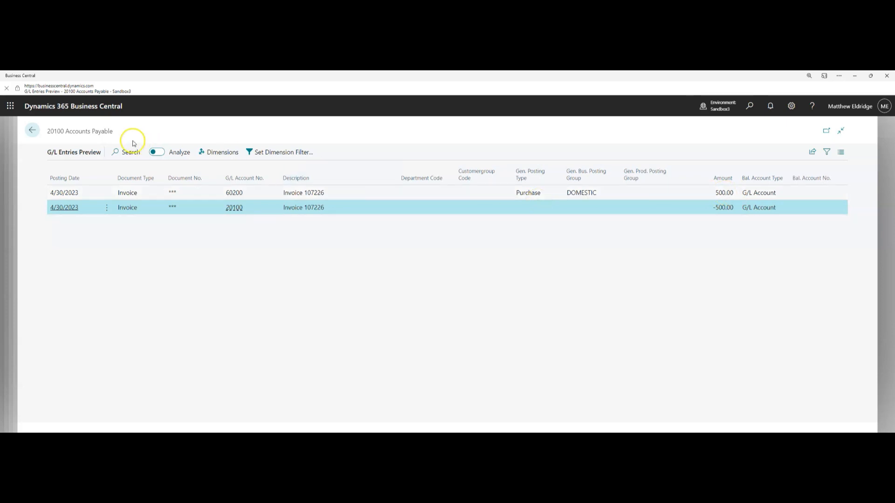
{"action": "left_click", "coordinate": [31, 130]}
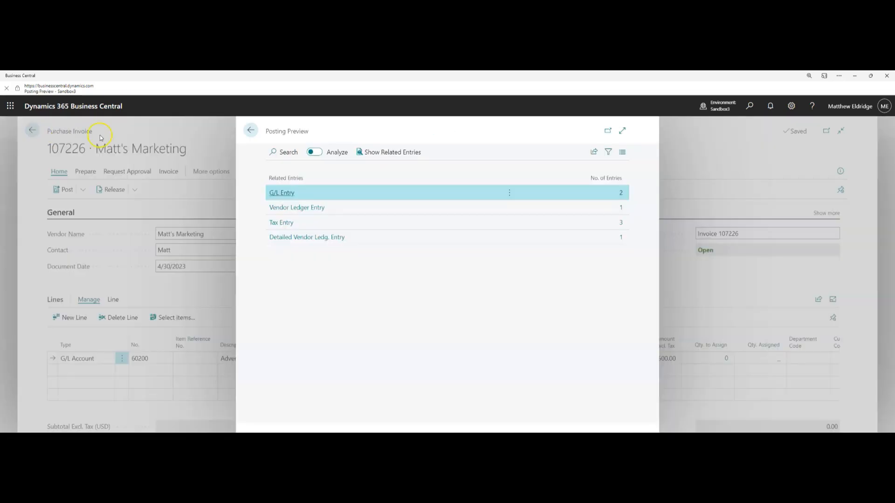
Post invoice 107226, declining to open the posted invoice afterwards
{"action": "left_click", "coordinate": [251, 131]}
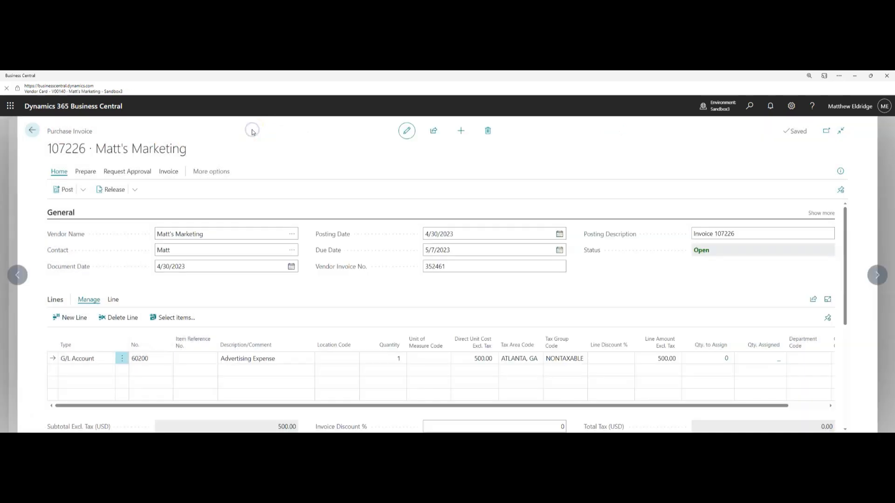
{"action": "left_click", "coordinate": [59, 195]}
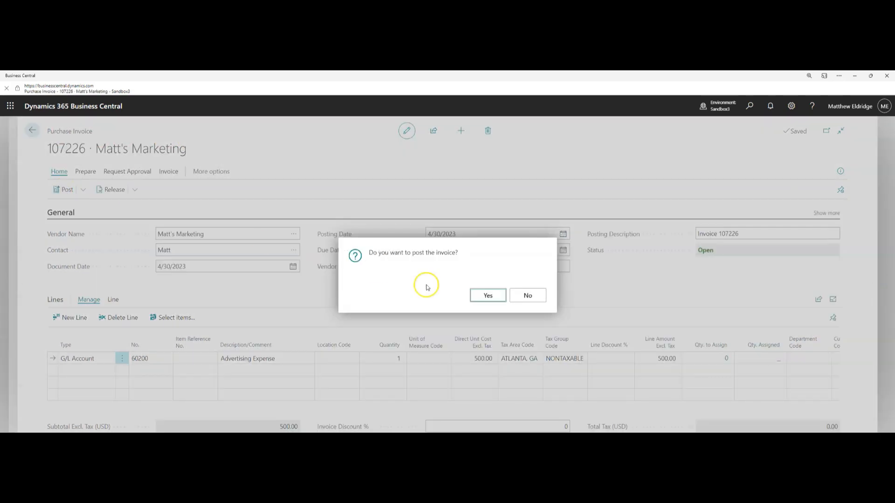
{"action": "left_click", "coordinate": [488, 296]}
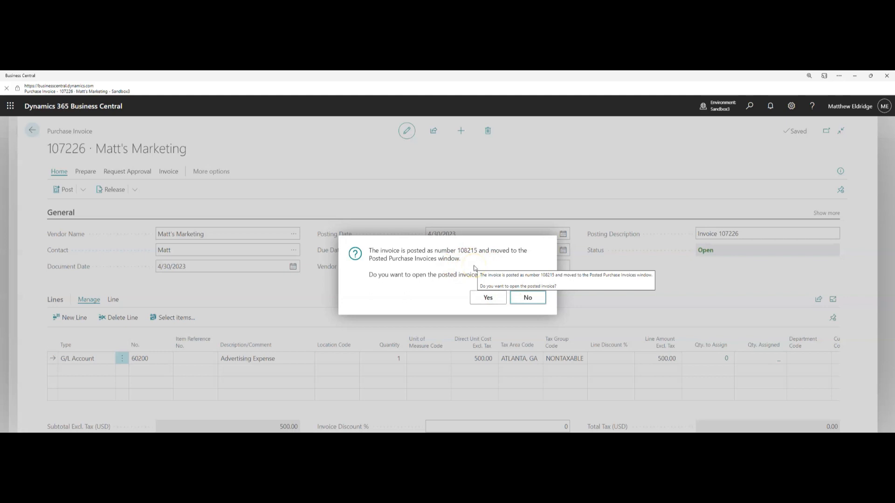
{"action": "left_click", "coordinate": [529, 301]}
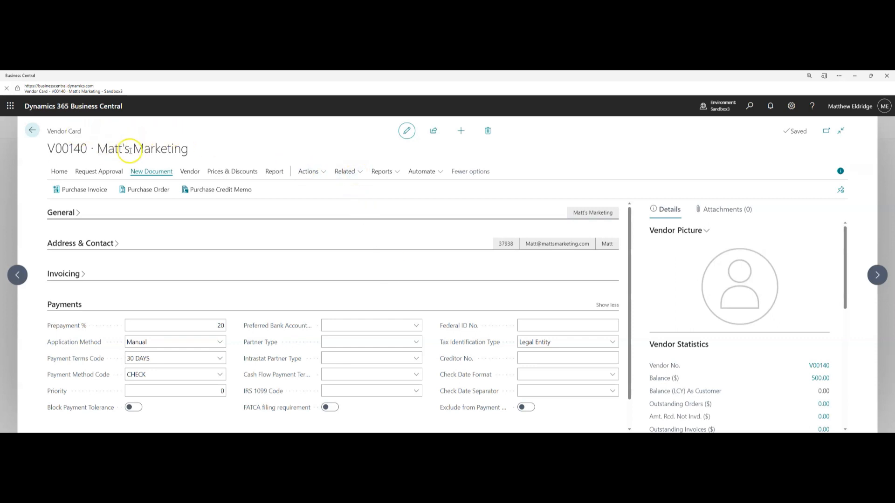
Open the Recurring Purchase Lines page for vendor V00140 via Related > Purchases
{"action": "left_click", "coordinate": [343, 170]}
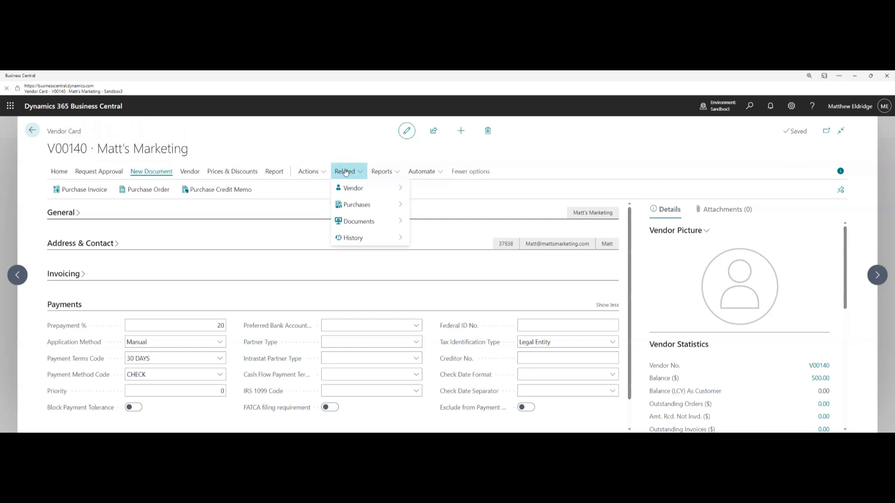
{"action": "mouse_move", "coordinate": [379, 206]}
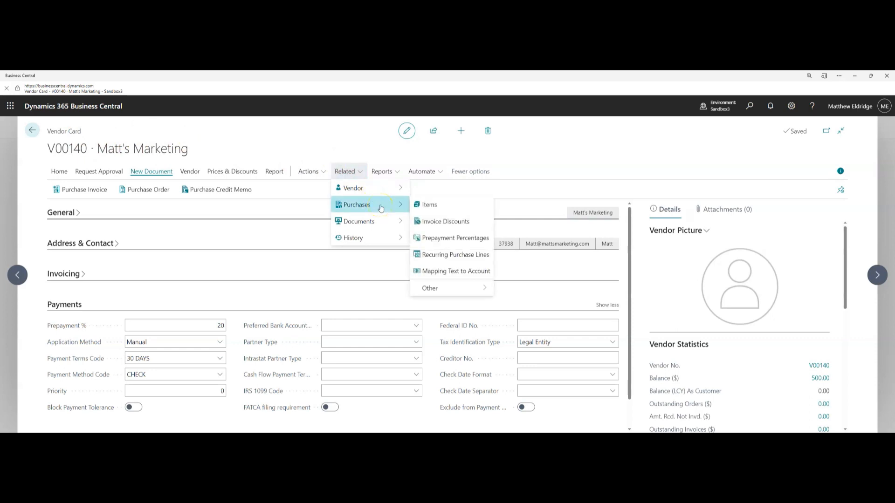
{"action": "left_click", "coordinate": [447, 255]}
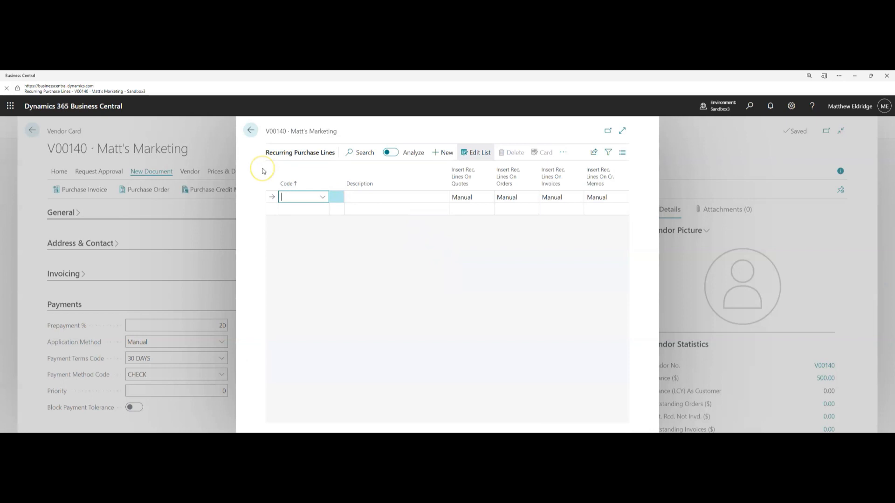
Create a new standard purchase code ADVER with description ADVER
{"action": "left_click", "coordinate": [317, 197]}
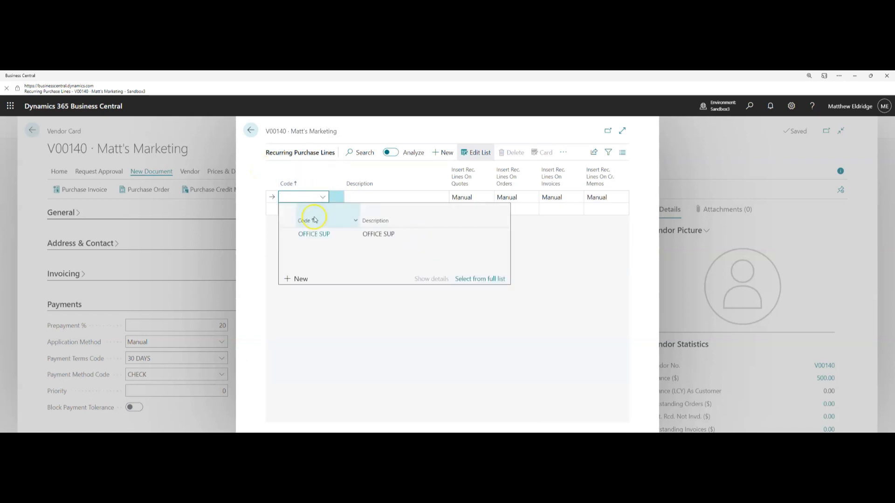
{"action": "left_click", "coordinate": [301, 280]}
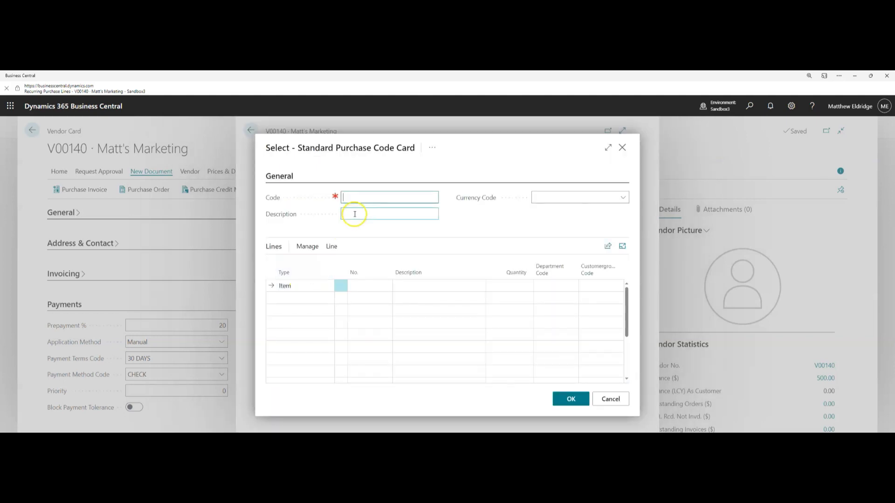
{"action": "type", "text": "ADVER"}
{"action": "left_click", "coordinate": [372, 197]}
{"action": "double_click", "coordinate": [371, 197]}
{"action": "key", "text": "ctrl+c"}
{"action": "key", "text": "Tab"}
{"action": "key", "text": "ctrl+v"}
{"action": "left_click", "coordinate": [373, 212]}
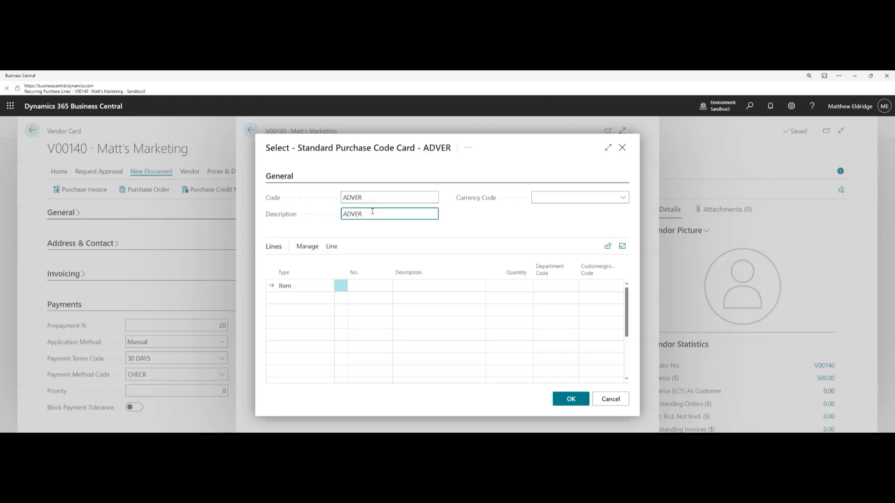
Add a G/L Account line 60200 Advertising Expense, quantity 1, to ADVER and save
{"action": "left_click", "coordinate": [338, 286]}
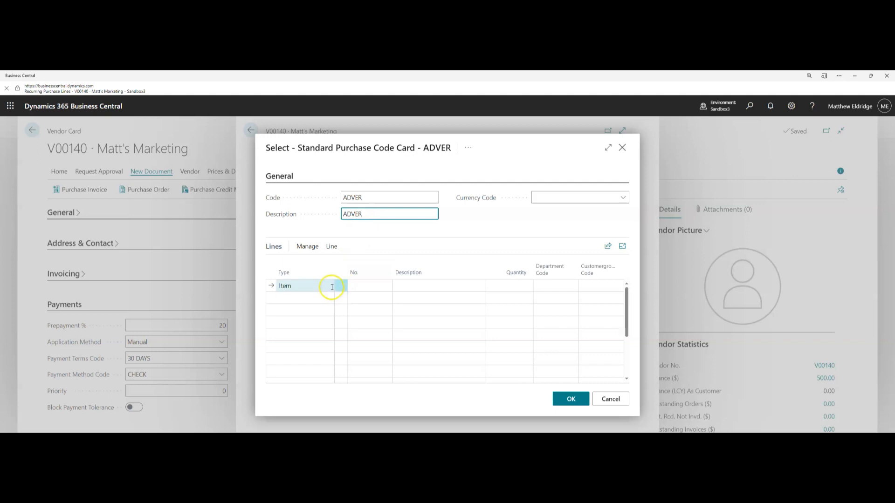
{"action": "left_click", "coordinate": [325, 287]}
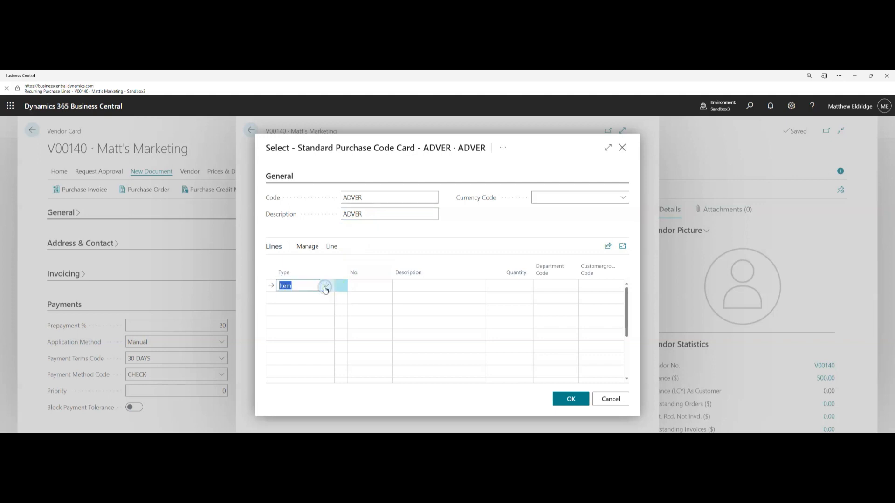
{"action": "left_click", "coordinate": [326, 286]}
{"action": "scroll", "coordinate": [331, 326], "scroll_direction": "up", "scroll_amount": 2}
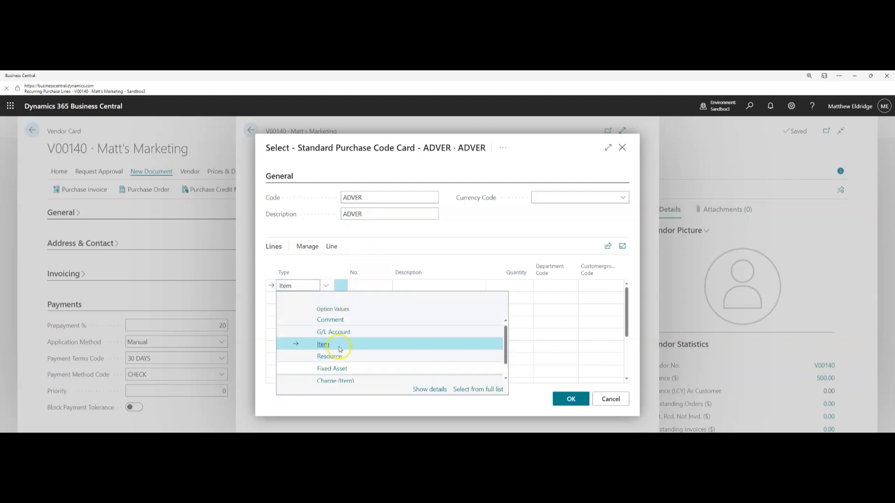
{"action": "left_click", "coordinate": [328, 336]}
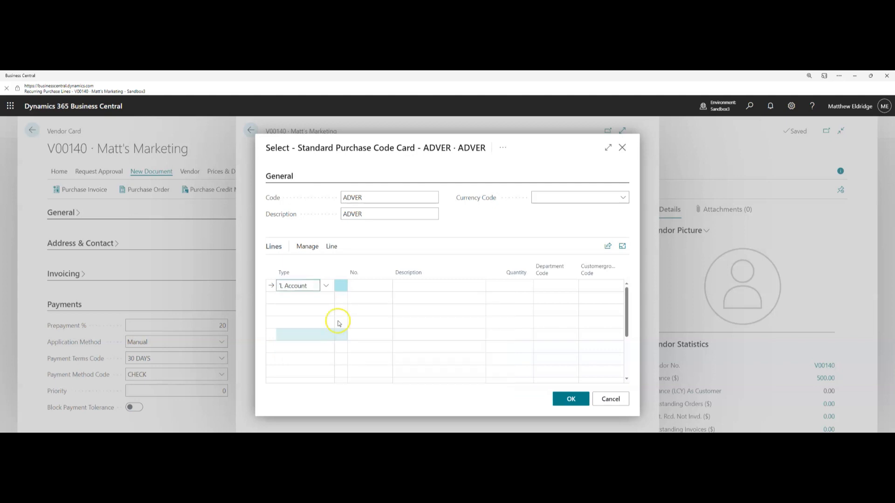
{"action": "left_click", "coordinate": [361, 287]}
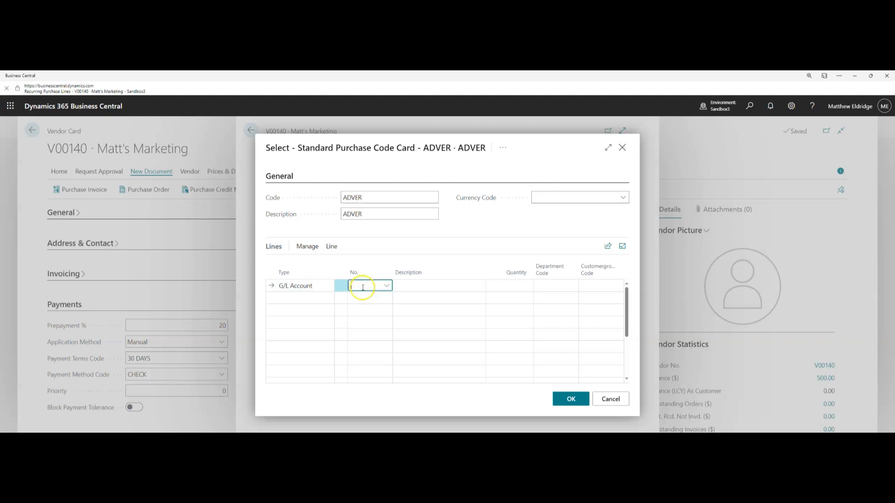
{"action": "left_click", "coordinate": [388, 286]}
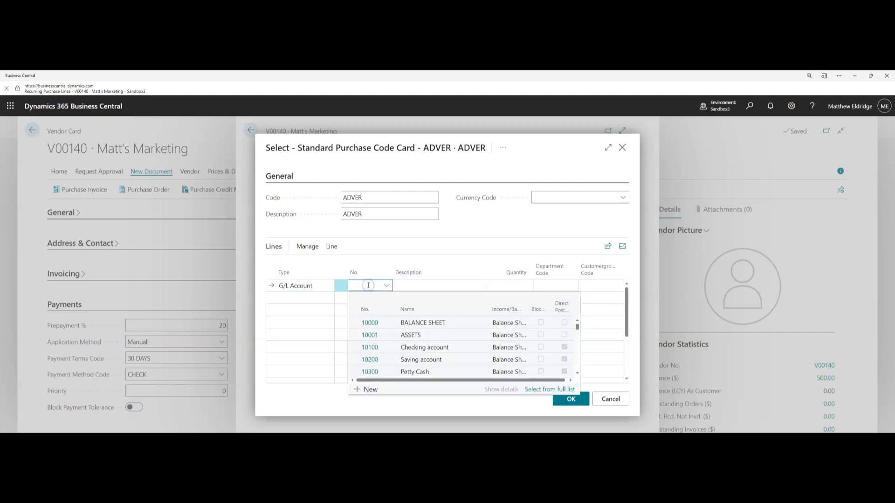
{"action": "type", "text": "adver"}
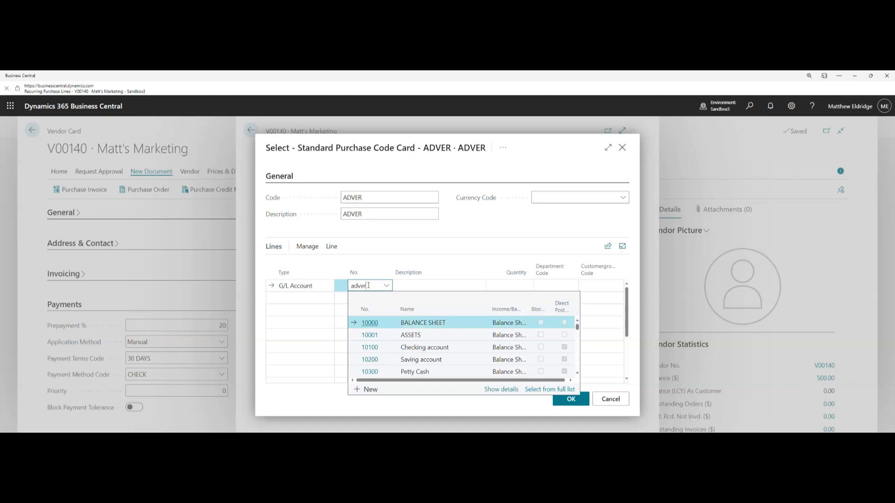
{"action": "left_click", "coordinate": [384, 326]}
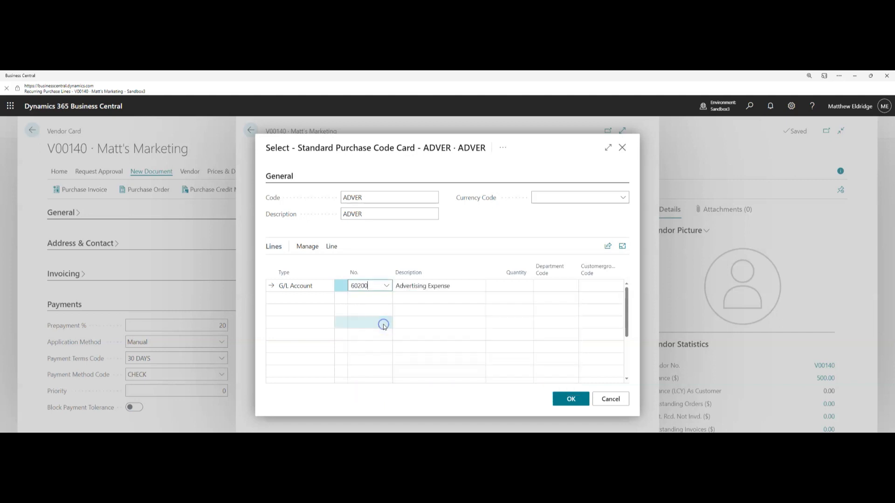
{"action": "left_click", "coordinate": [507, 285]}
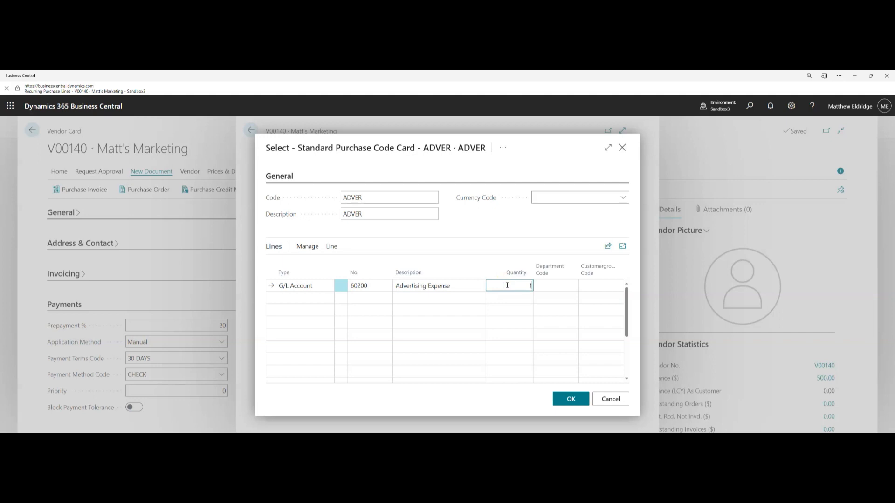
{"action": "left_click", "coordinate": [571, 399]}
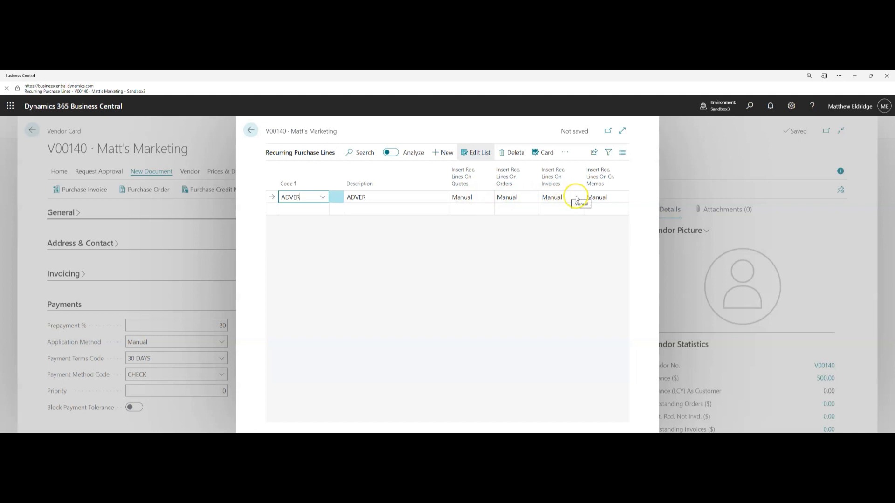
Set ADVER's Insert Rec. Lines On Invoices to Automatic and return to the V00140 vendor card
{"action": "mouse_move", "coordinate": [553, 179]}
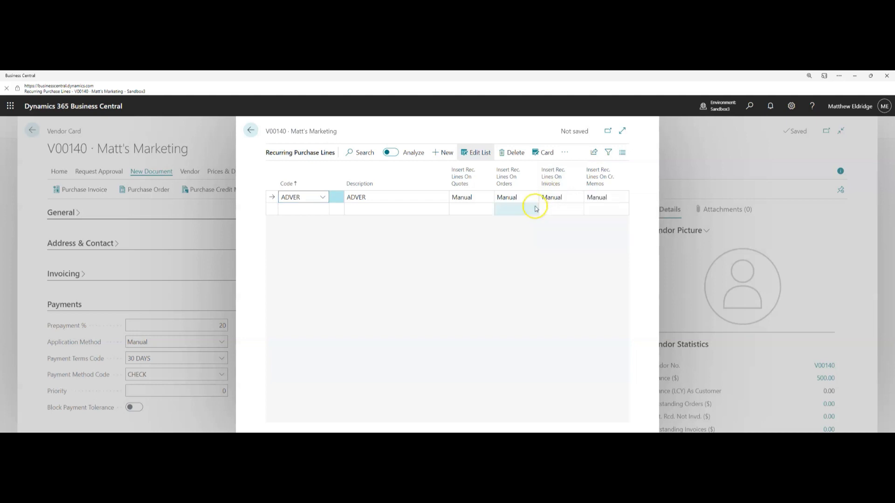
{"action": "left_click", "coordinate": [555, 198]}
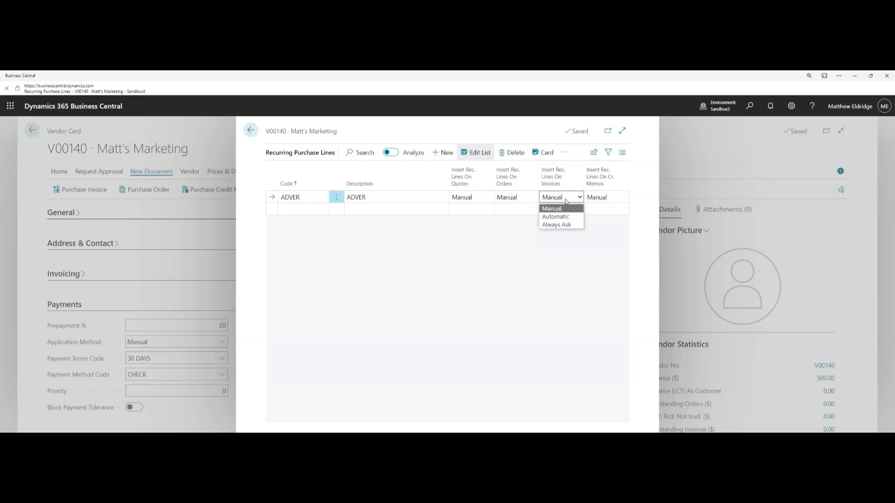
{"action": "left_click", "coordinate": [572, 225]}
{"action": "left_click", "coordinate": [566, 210]}
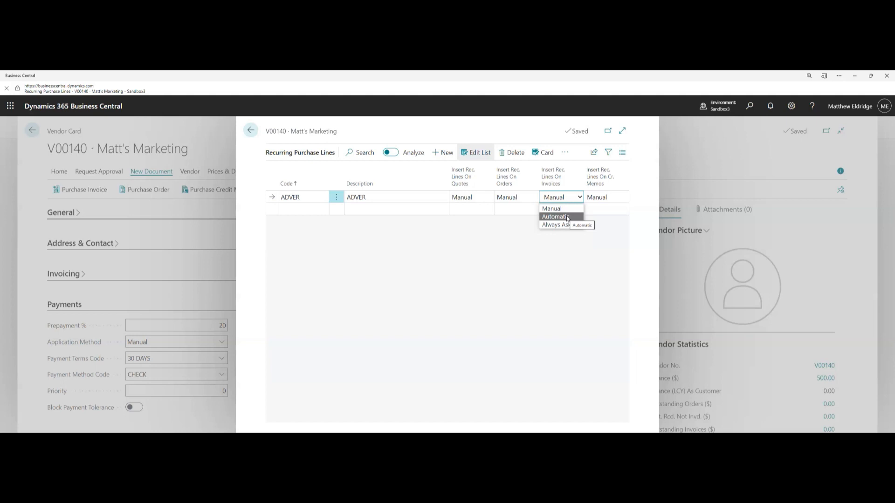
{"action": "left_click", "coordinate": [557, 226]}
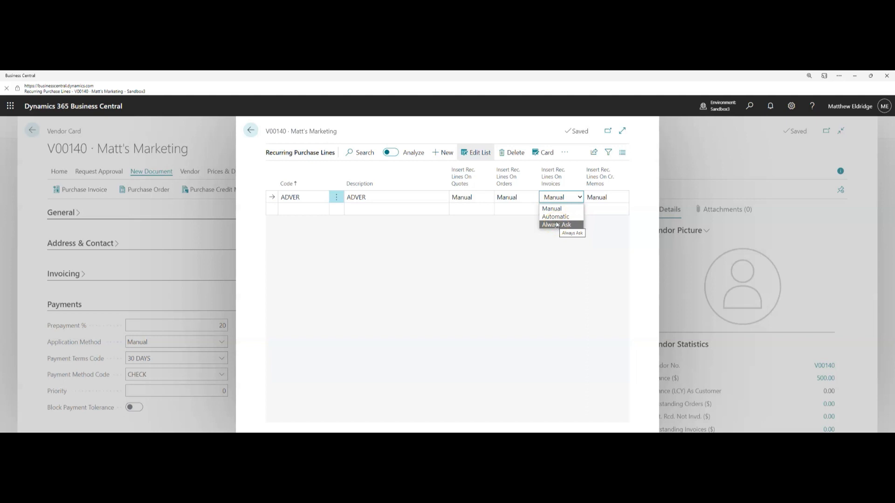
{"action": "left_click", "coordinate": [558, 222]}
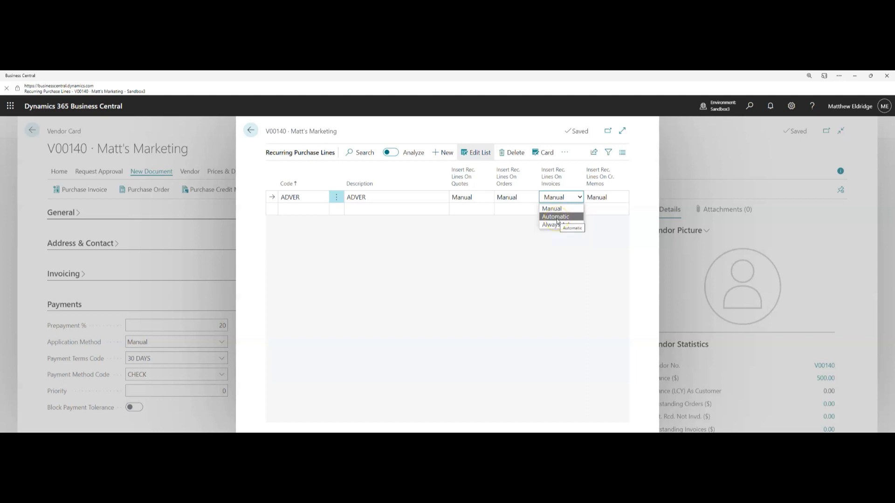
{"action": "left_click", "coordinate": [557, 219]}
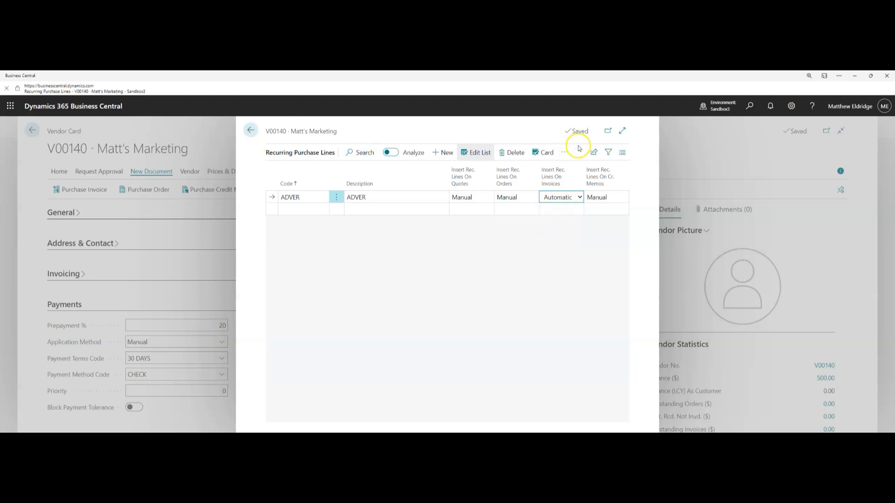
{"action": "left_click", "coordinate": [247, 133]}
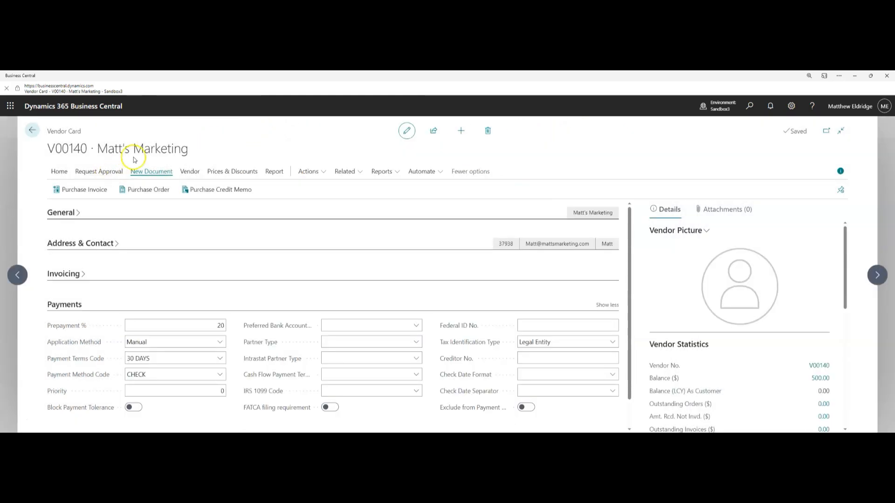
Start a new Matt's Marketing purchase invoice with Vendor Invoice No. 854722 and expand its lines
{"action": "left_click", "coordinate": [94, 192]}
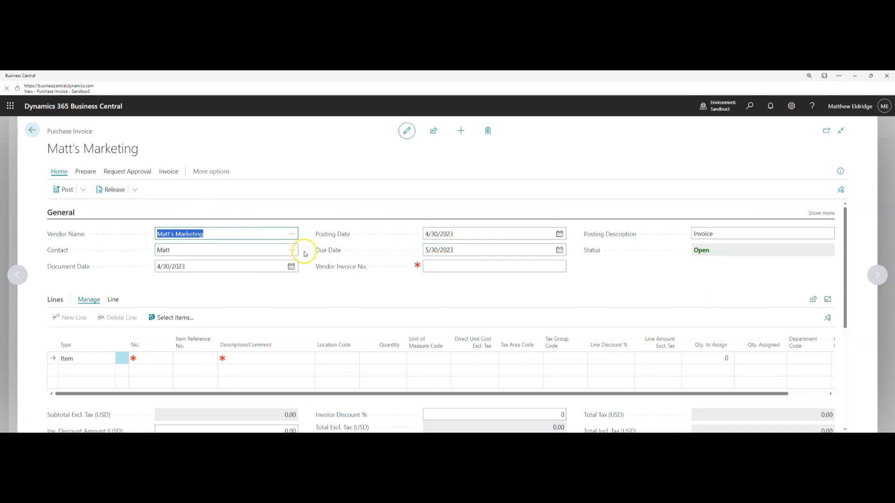
{"action": "left_click", "coordinate": [443, 267]}
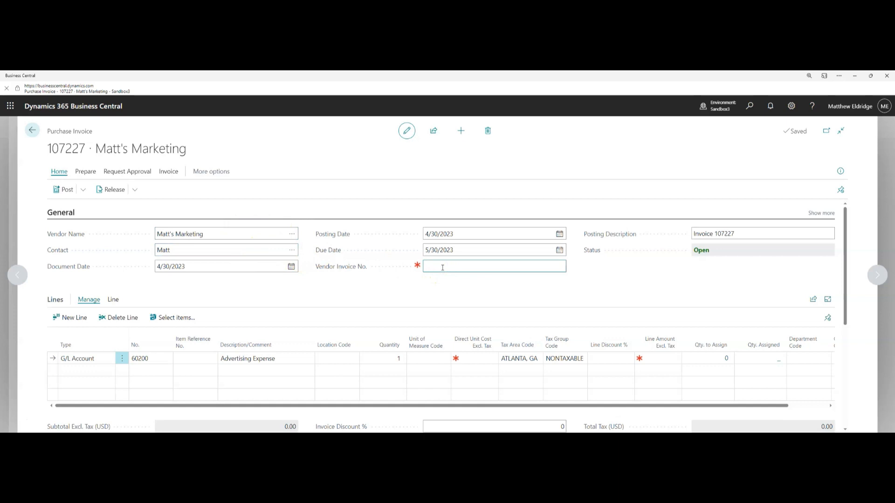
{"action": "type", "text": "854722"}
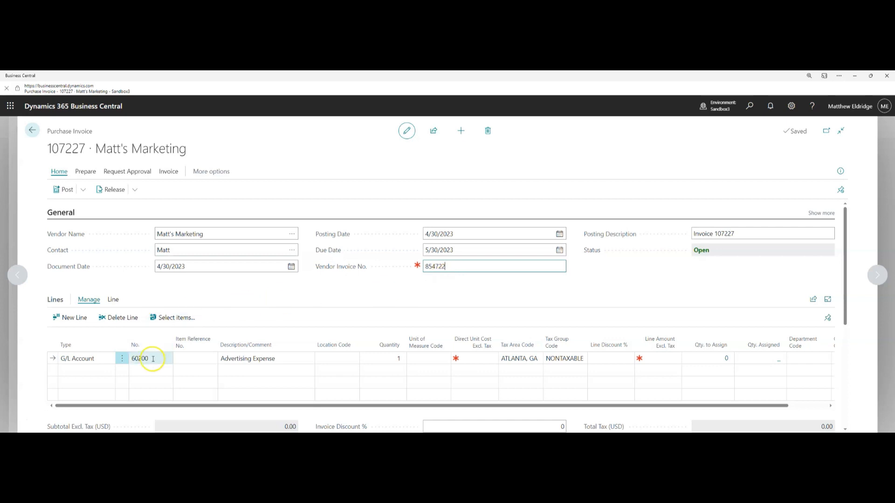
{"action": "left_click", "coordinate": [136, 360]}
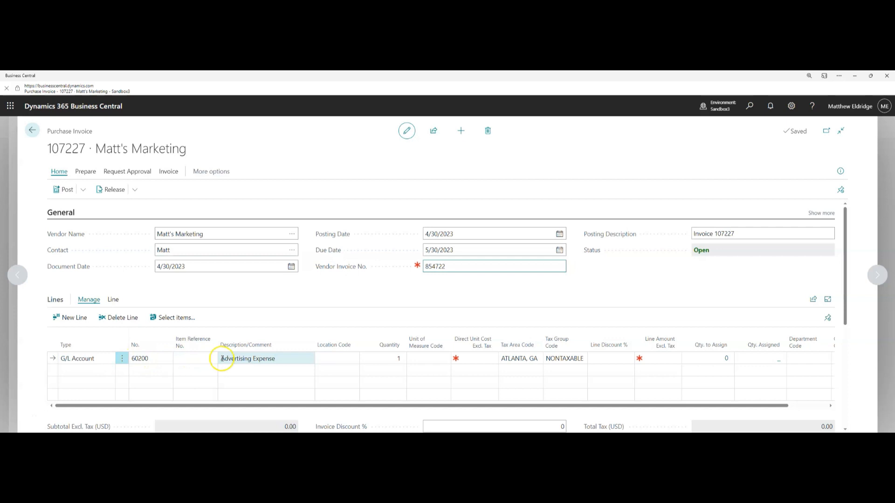
{"action": "left_click", "coordinate": [828, 299]}
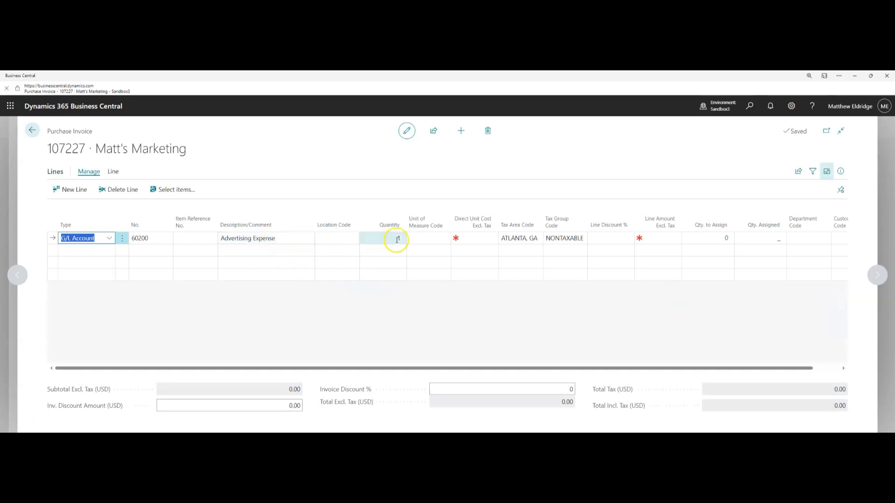
Enter 150+220+615.22+315 as the Advertising Expense line's direct unit cost, giving 1,500.22
{"action": "left_click", "coordinate": [484, 238]}
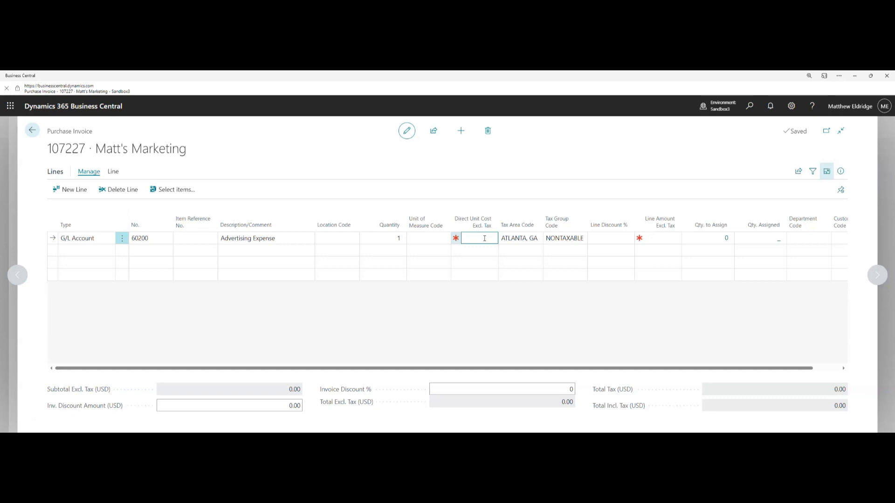
{"action": "type", "text": "150+"}
{"action": "type", "text": "220+6"}
{"action": "type", "text": "15"}
{"action": "type", "text": ".22"}
{"action": "type", "text": "+315"}
{"action": "key", "text": "Tab"}
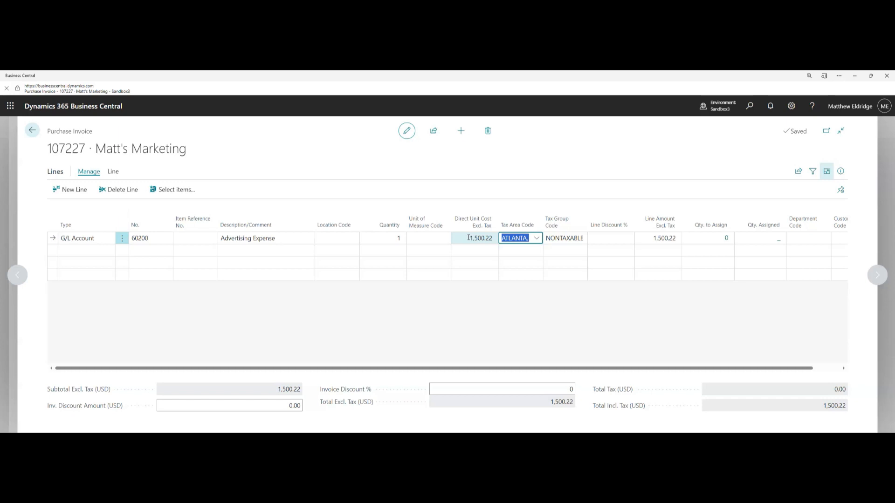
Create a new blank purchase invoice from invoice 107227's page
{"action": "left_click", "coordinate": [461, 132]}
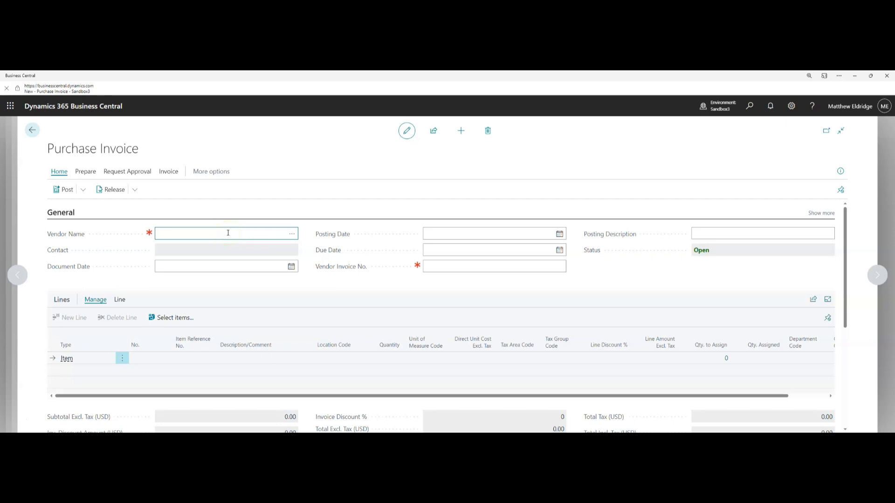
Set invoice 107228's vendor to Matt's Marketing, declining the tax area line update
{"action": "type", "text": "mat"}
{"action": "left_click", "coordinate": [295, 234]}
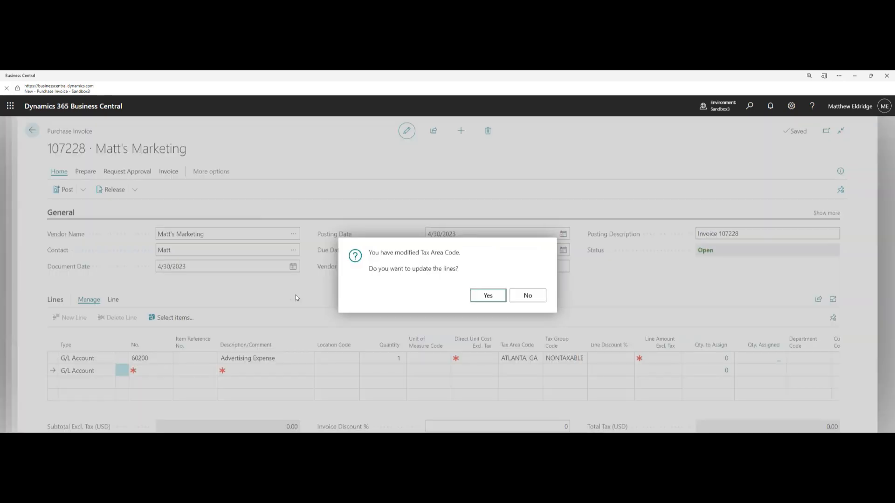
{"action": "left_click", "coordinate": [529, 298]}
{"action": "left_click", "coordinate": [525, 295]}
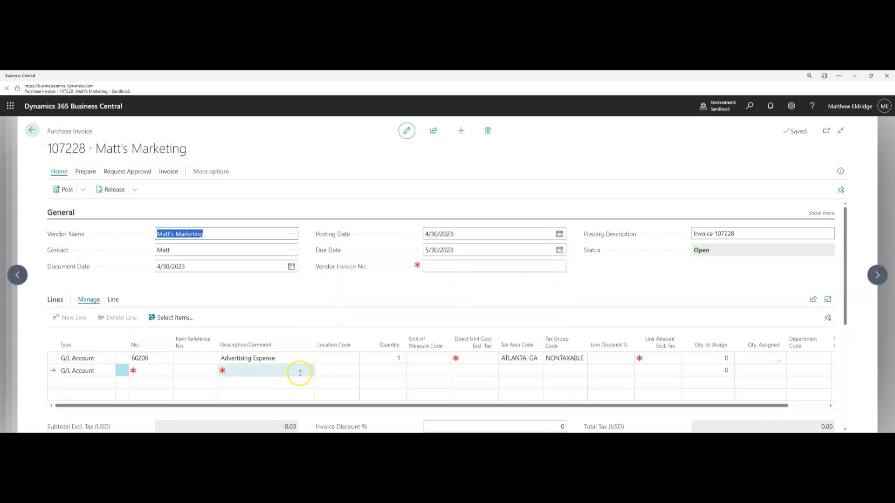
Select the auto-inserted Advertising Expense line and show the Prepare actions
{"action": "left_click", "coordinate": [285, 362]}
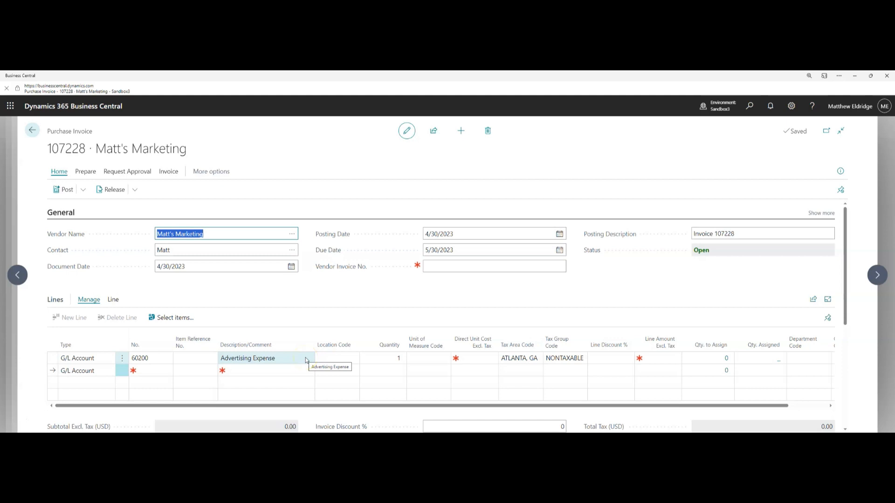
{"action": "left_click", "coordinate": [297, 369]}
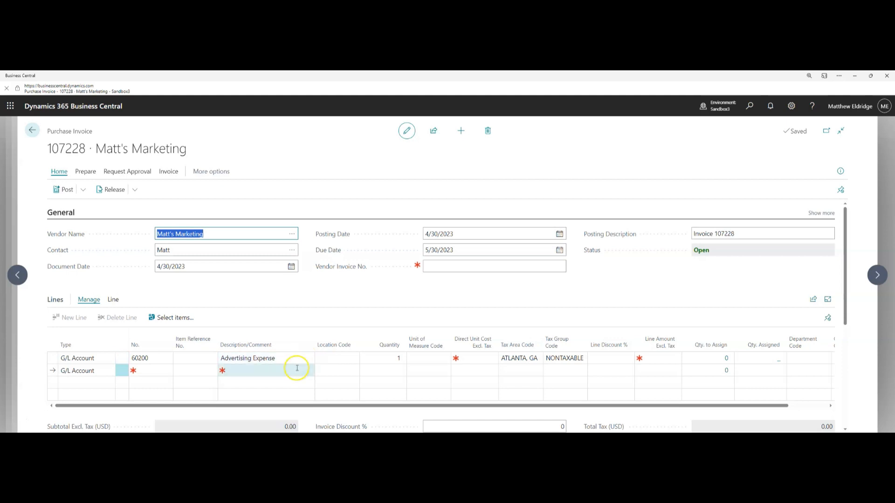
{"action": "left_click", "coordinate": [295, 358]}
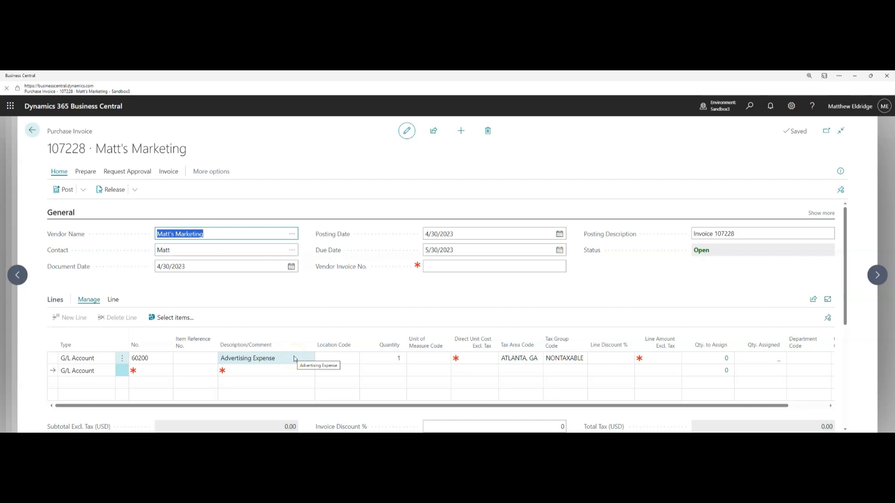
{"action": "left_click", "coordinate": [86, 172]}
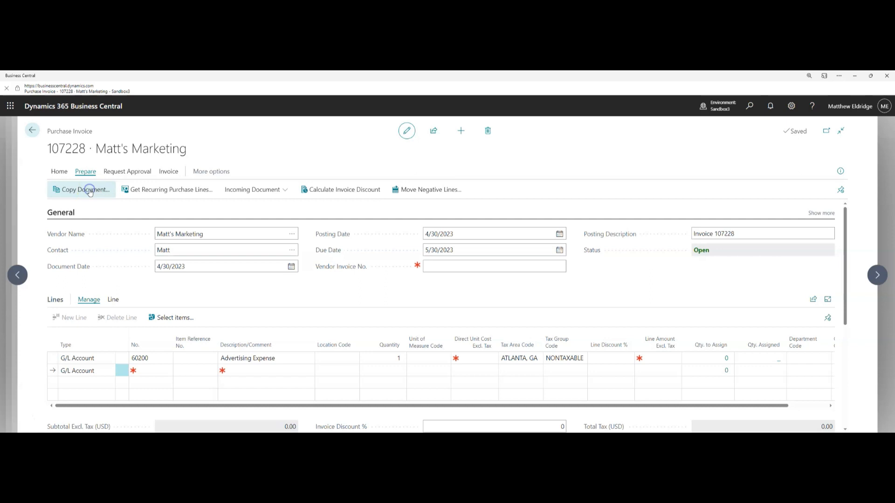
Use Copy Document to copy unposted invoice 107227's lines into invoice 107228
{"action": "left_click", "coordinate": [89, 190]}
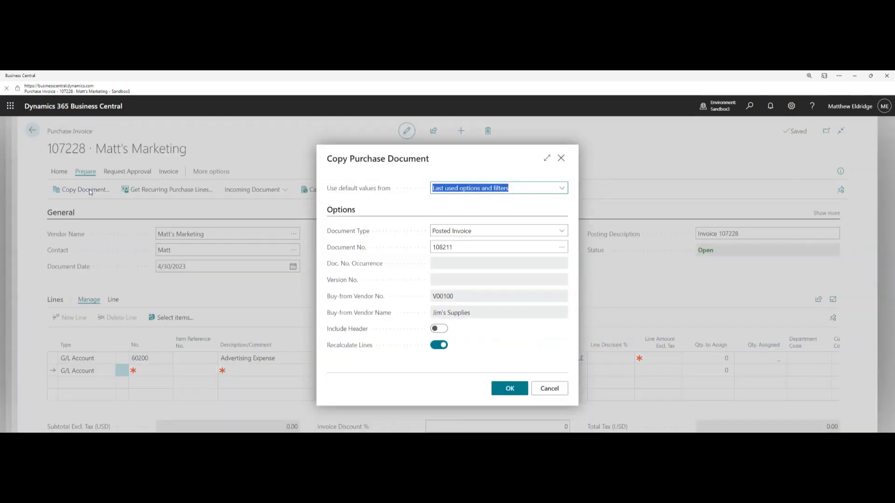
{"action": "left_click", "coordinate": [491, 232]}
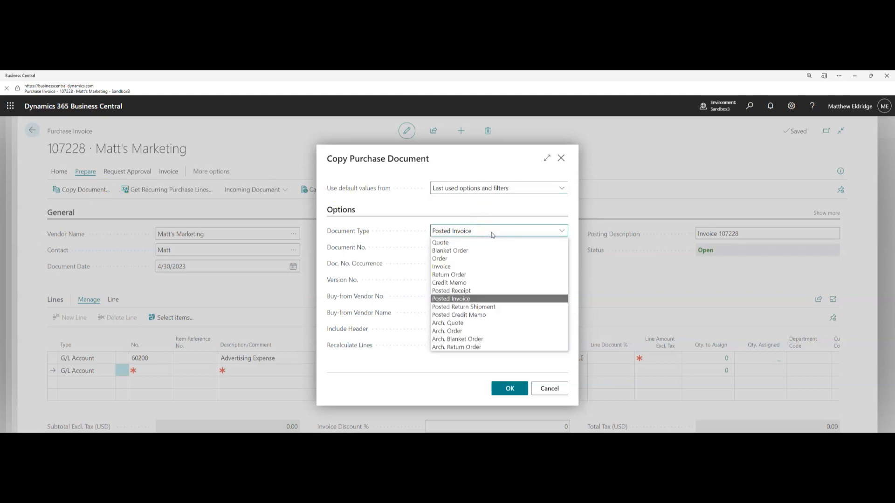
{"action": "left_click", "coordinate": [460, 268]}
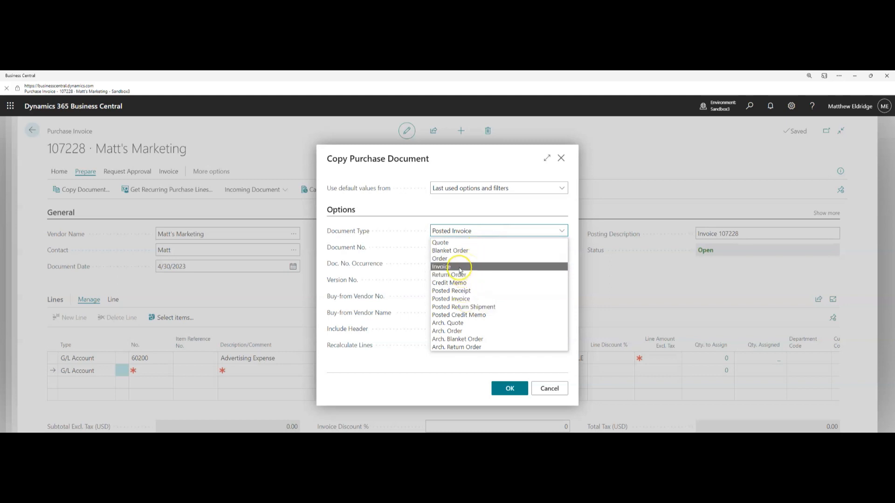
{"action": "left_click", "coordinate": [558, 247]}
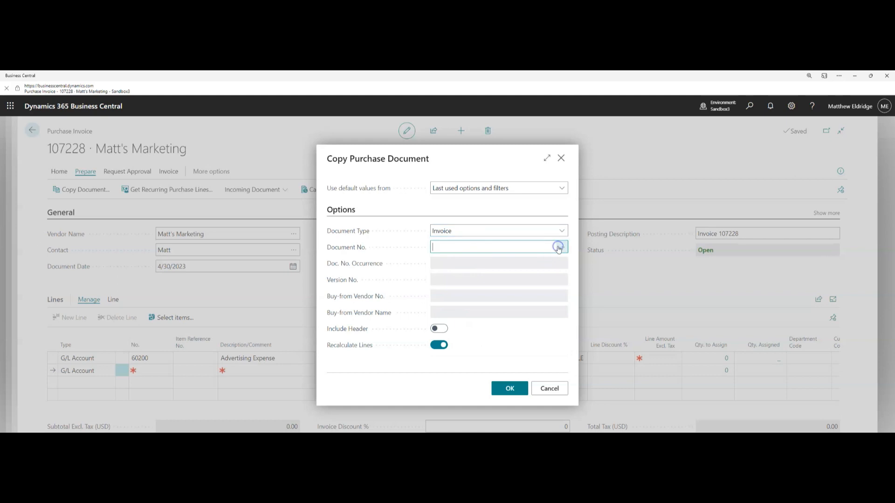
{"action": "left_click", "coordinate": [332, 349]}
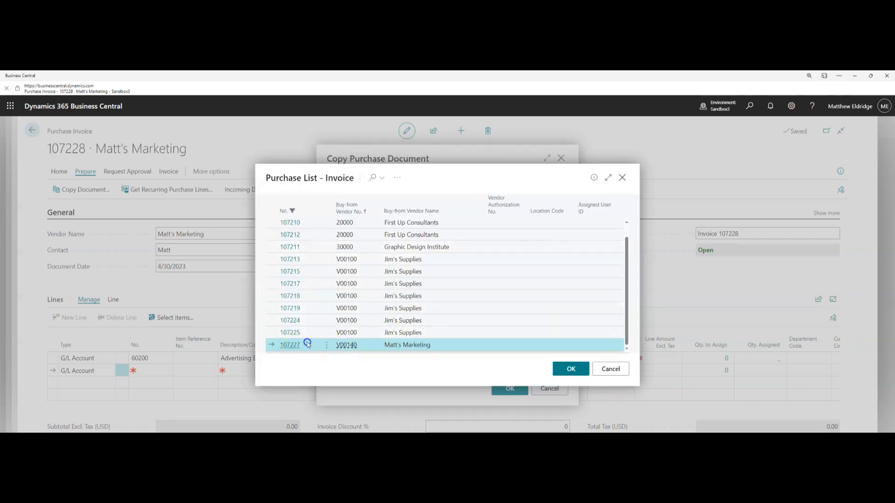
{"action": "left_click", "coordinate": [569, 368]}
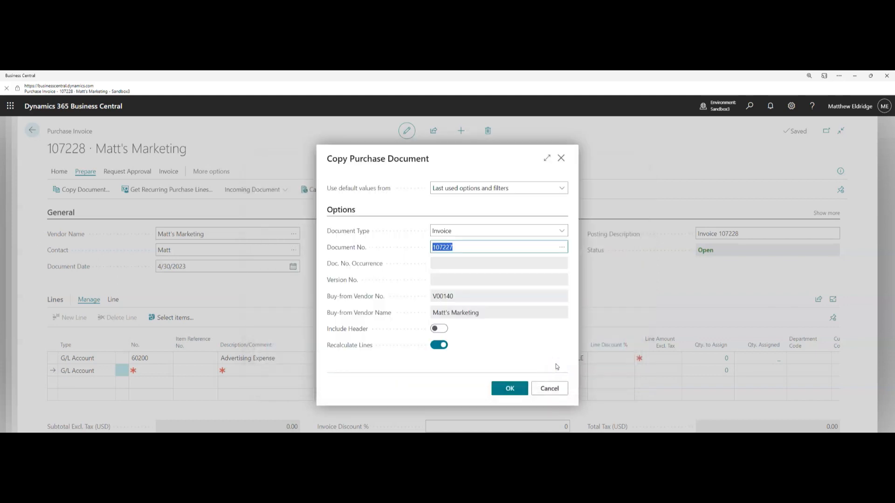
{"action": "left_click", "coordinate": [513, 388]}
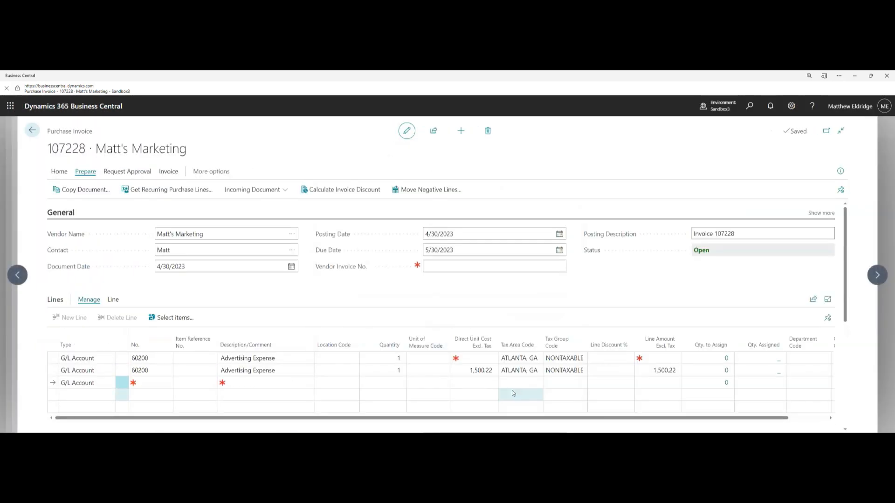
{"action": "left_click", "coordinate": [295, 382]}
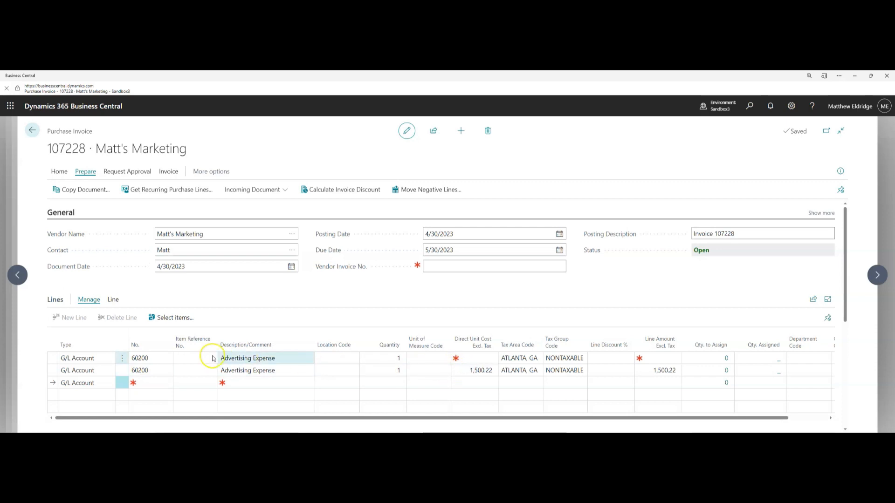
Delete invoice 107228's empty first line
{"action": "left_click", "coordinate": [124, 359]}
{"action": "left_click", "coordinate": [123, 358]}
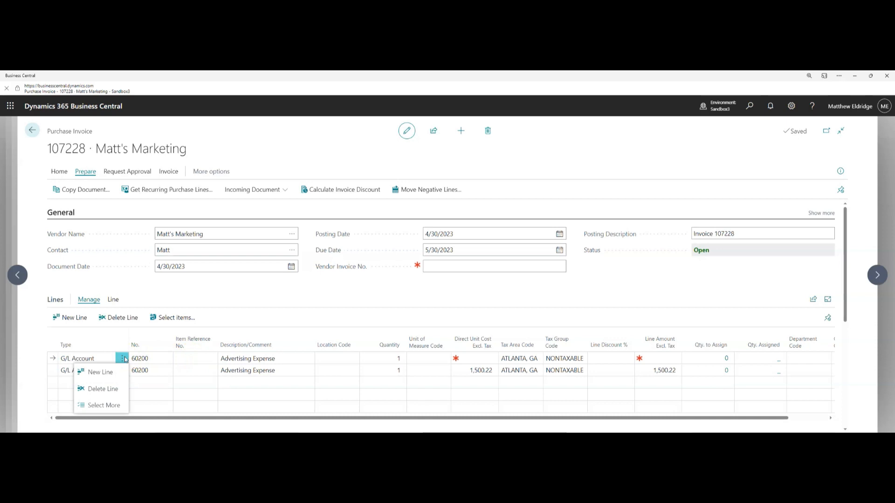
{"action": "left_click", "coordinate": [112, 393]}
{"action": "left_click", "coordinate": [486, 296]}
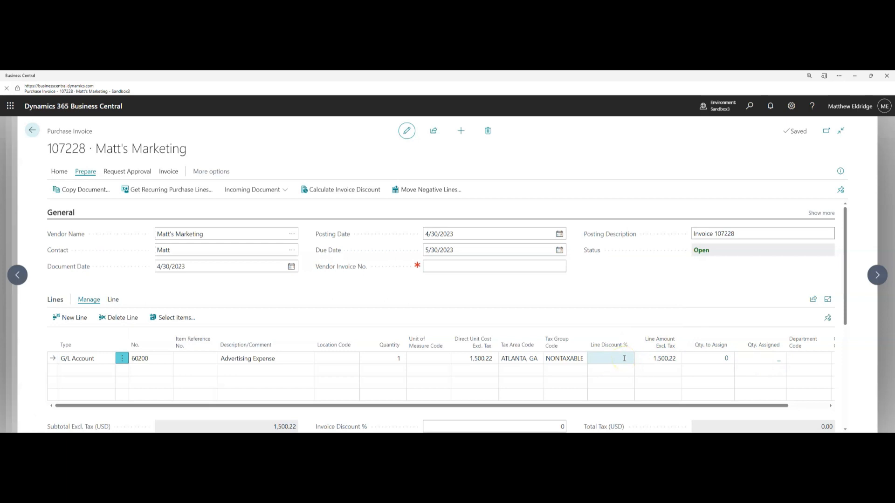
Enter Vendor Invoice No. 4236511, then start a new blank purchase invoice
{"action": "left_click", "coordinate": [500, 265]}
{"action": "type", "text": "4236511"}
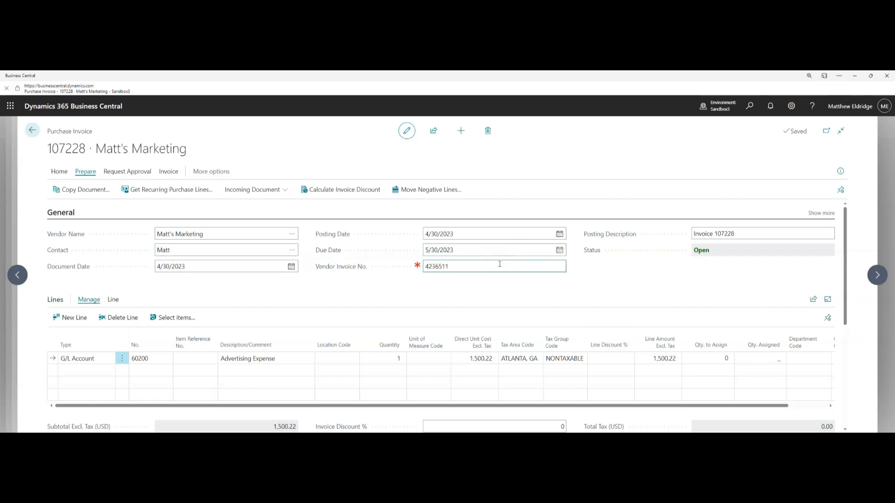
{"action": "left_click", "coordinate": [461, 132]}
{"action": "left_click", "coordinate": [461, 133]}
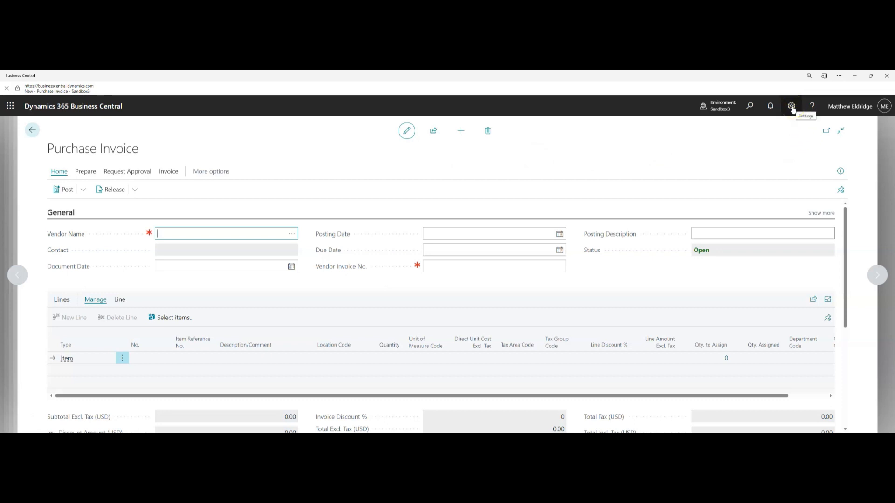
Search 'purchase in' and open the Purchase Invoices list
{"action": "left_click", "coordinate": [748, 108]}
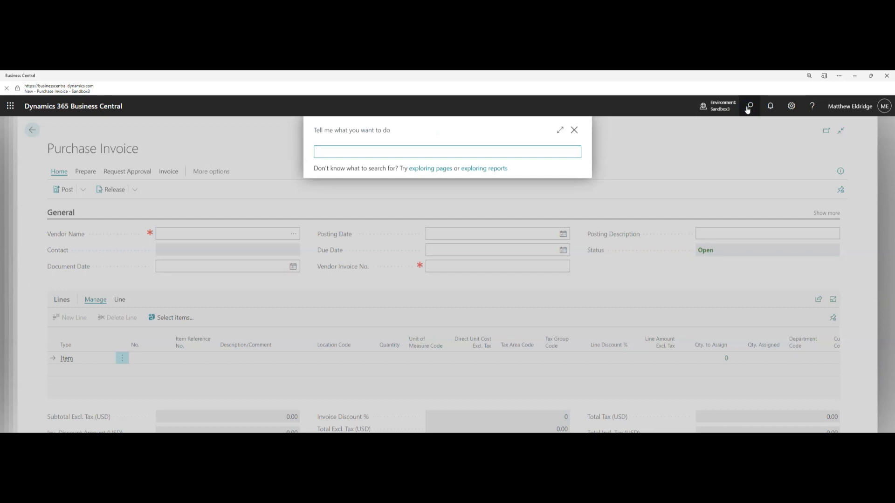
{"action": "type", "text": "purchase inv"}
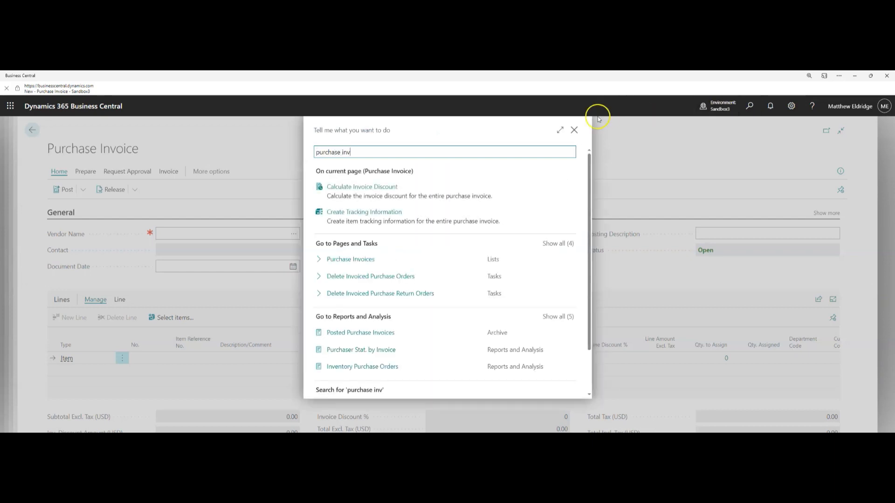
{"action": "left_click", "coordinate": [350, 266]}
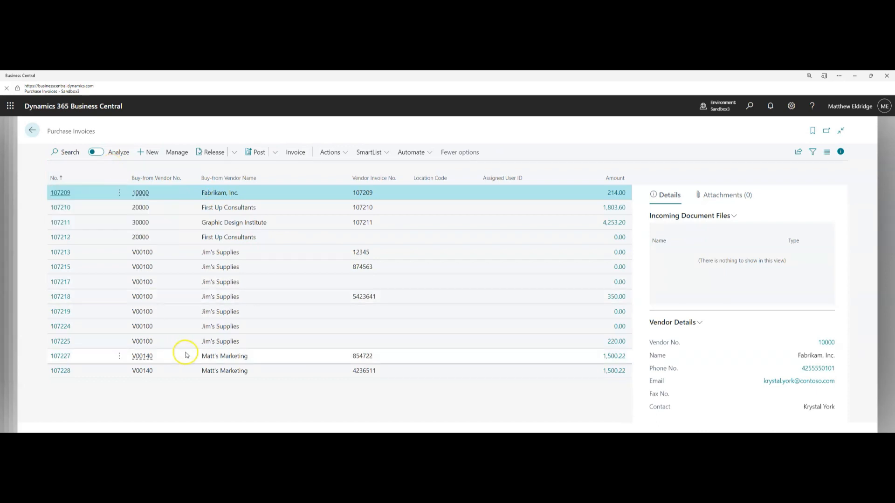
Select invoices 107227 and 107228 and post them together, confirming the post
{"action": "left_click", "coordinate": [119, 356]}
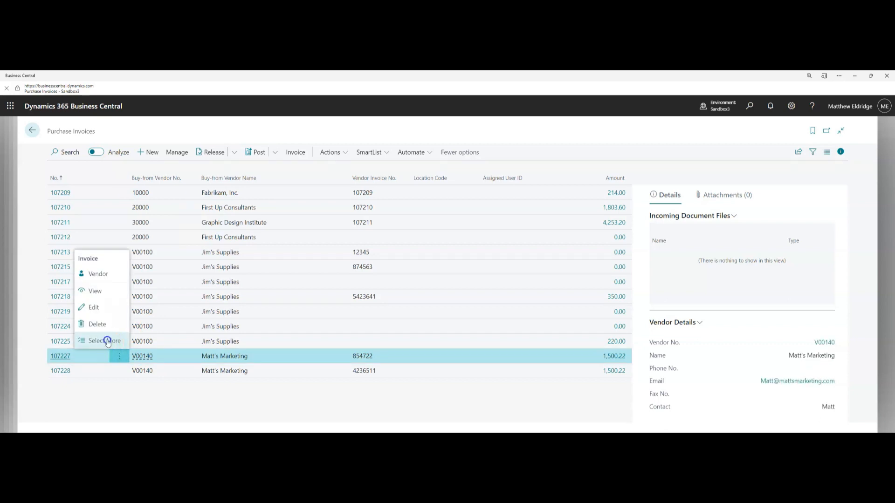
{"action": "left_click", "coordinate": [105, 341]}
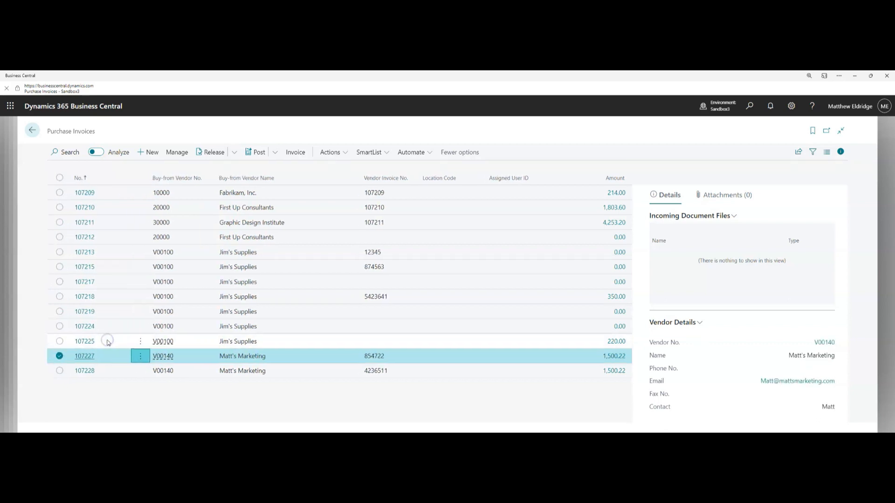
{"action": "left_click", "coordinate": [60, 371]}
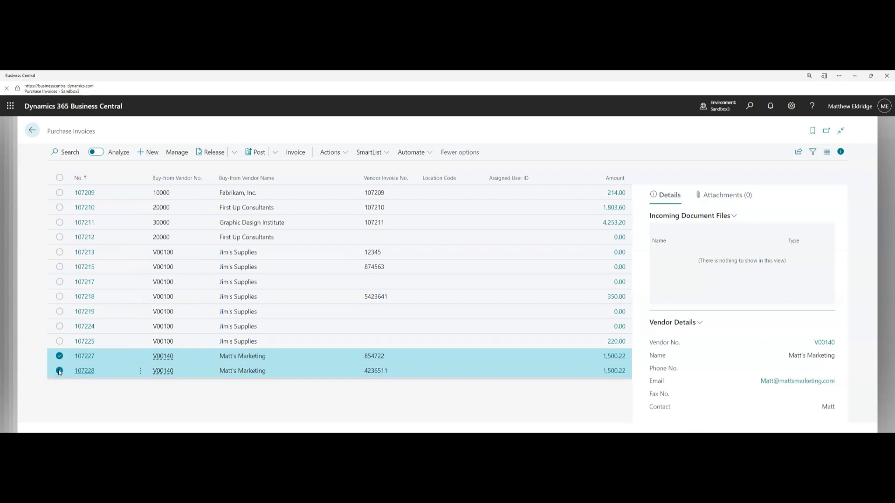
{"action": "left_click", "coordinate": [274, 152]}
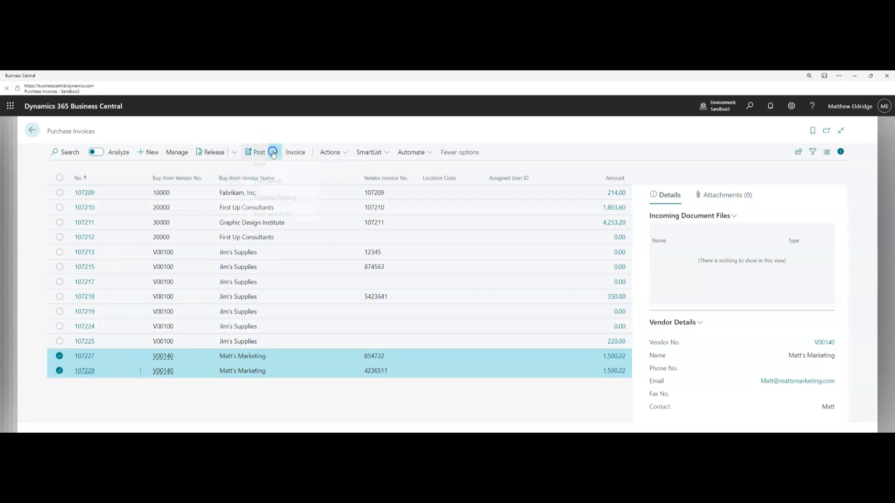
{"action": "left_click", "coordinate": [262, 168]}
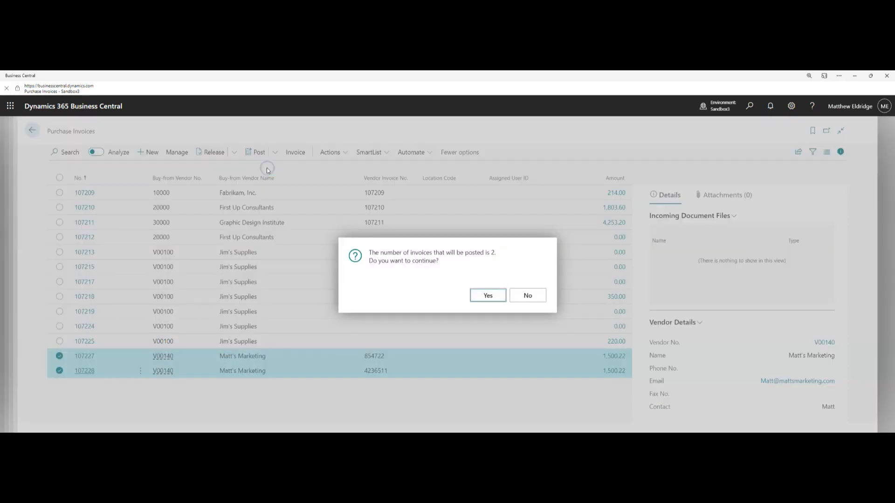
{"action": "left_click", "coordinate": [494, 297]}
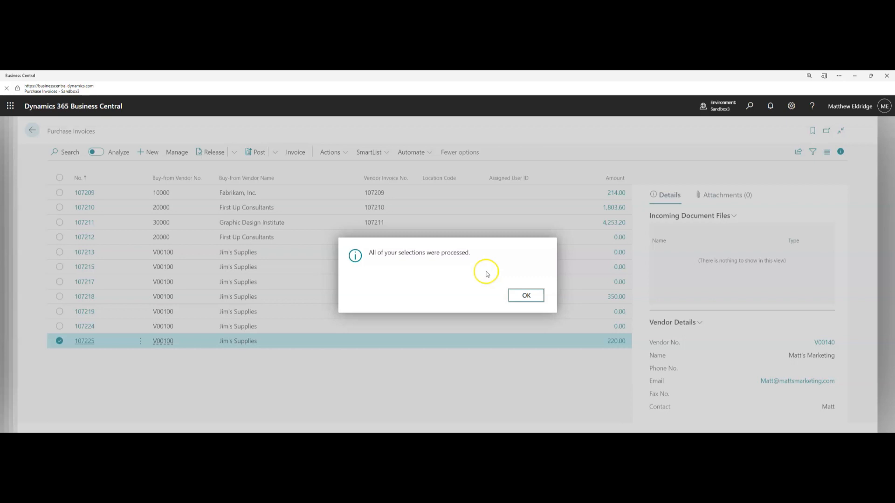
{"action": "left_click", "coordinate": [527, 296]}
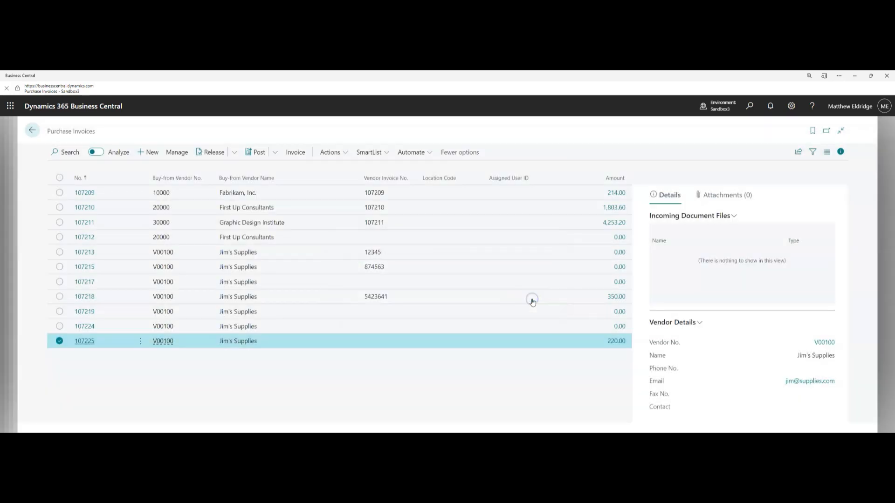